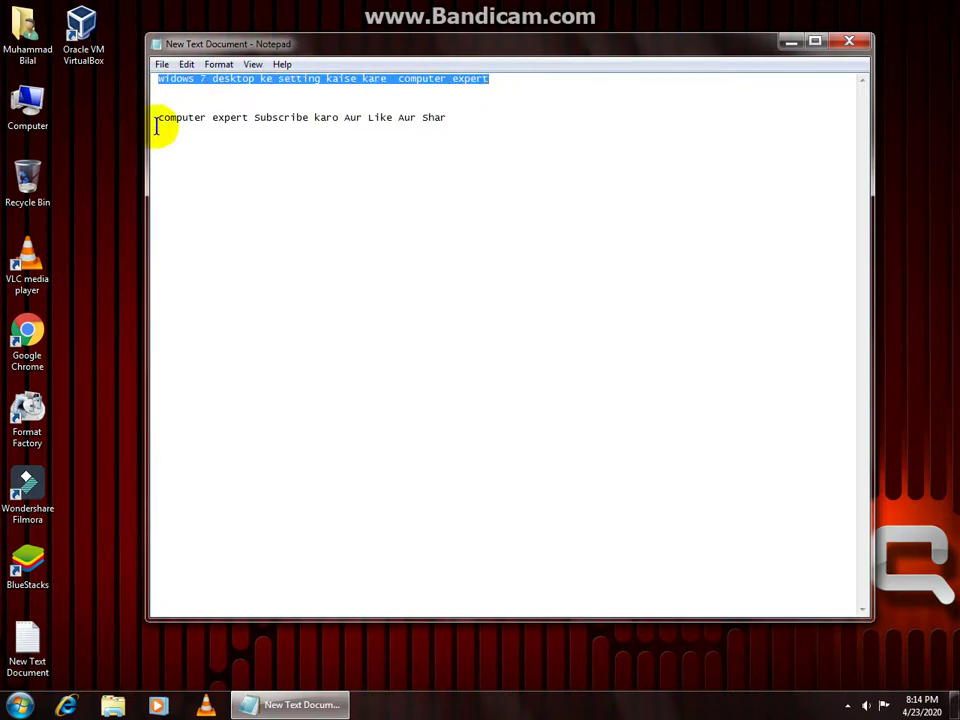
# - Highlight the subscribe line in the open text document, clear the selection, and close the document
pyautogui.moveTo(157, 118); pyautogui.dragTo(418, 118)
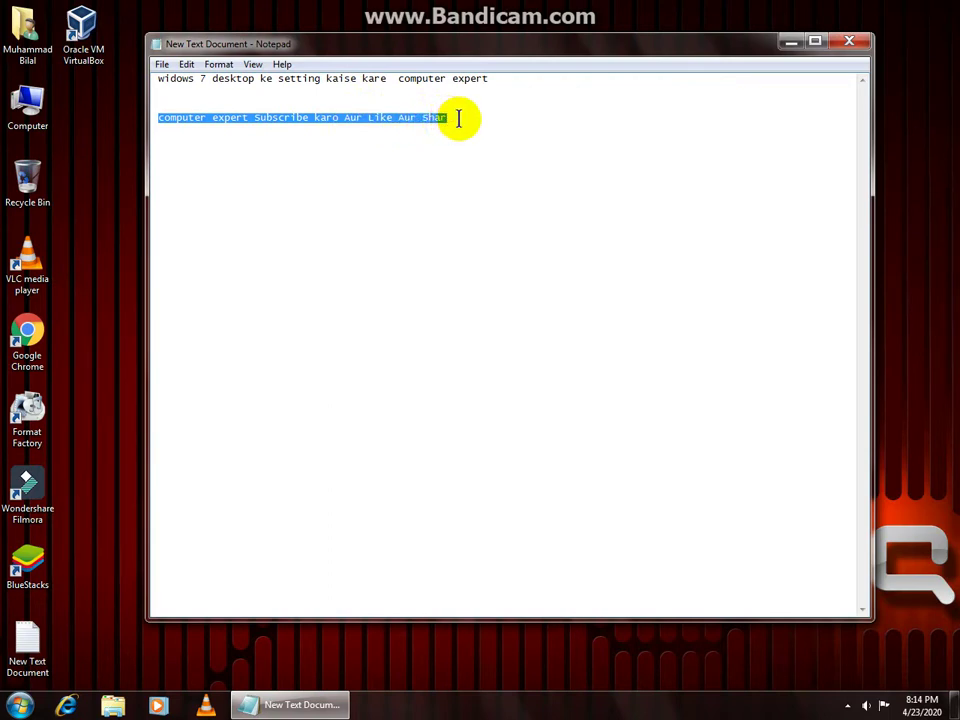
pyautogui.click(452, 130)
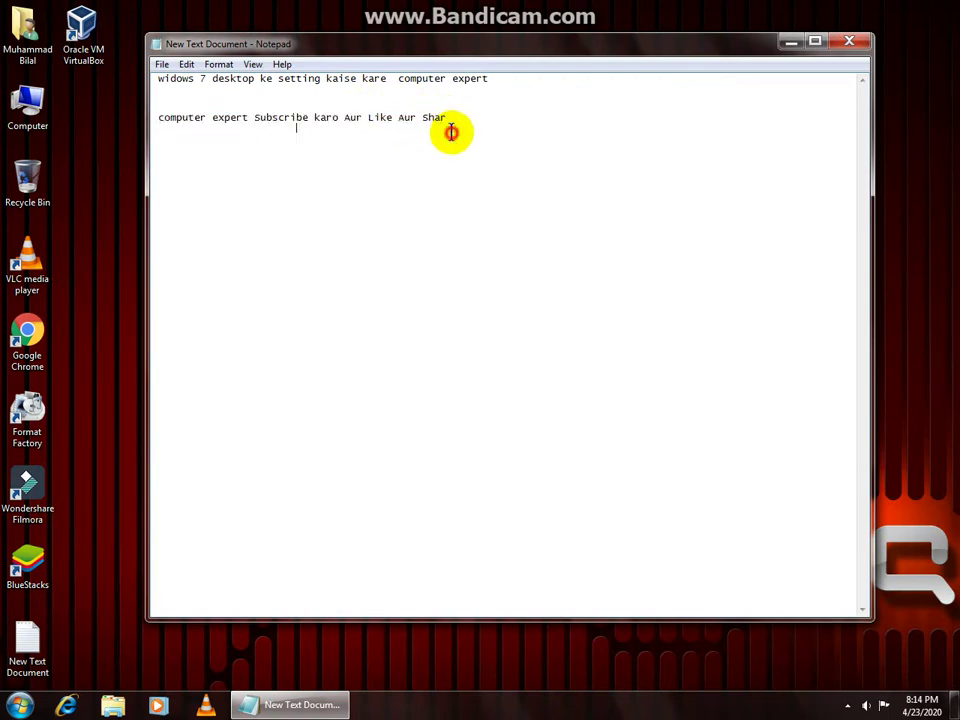
pyautogui.click(858, 46)
# - Refresh the desktop twice
pyautogui.rightClick(510, 86)
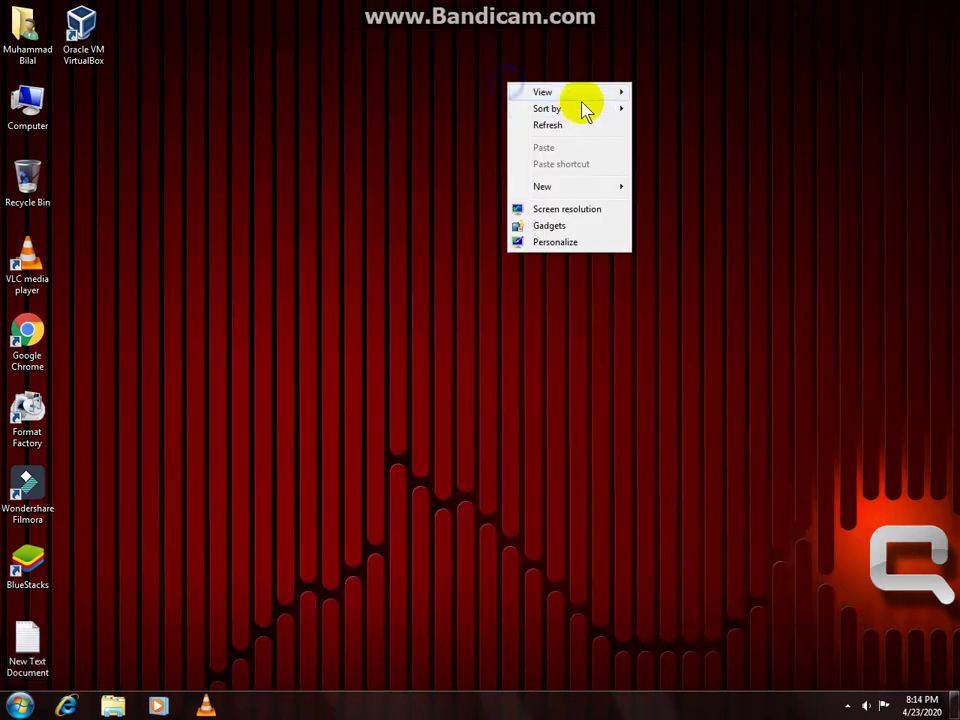
pyautogui.click(592, 128)
pyautogui.rightClick(560, 104)
pyautogui.click(613, 150)
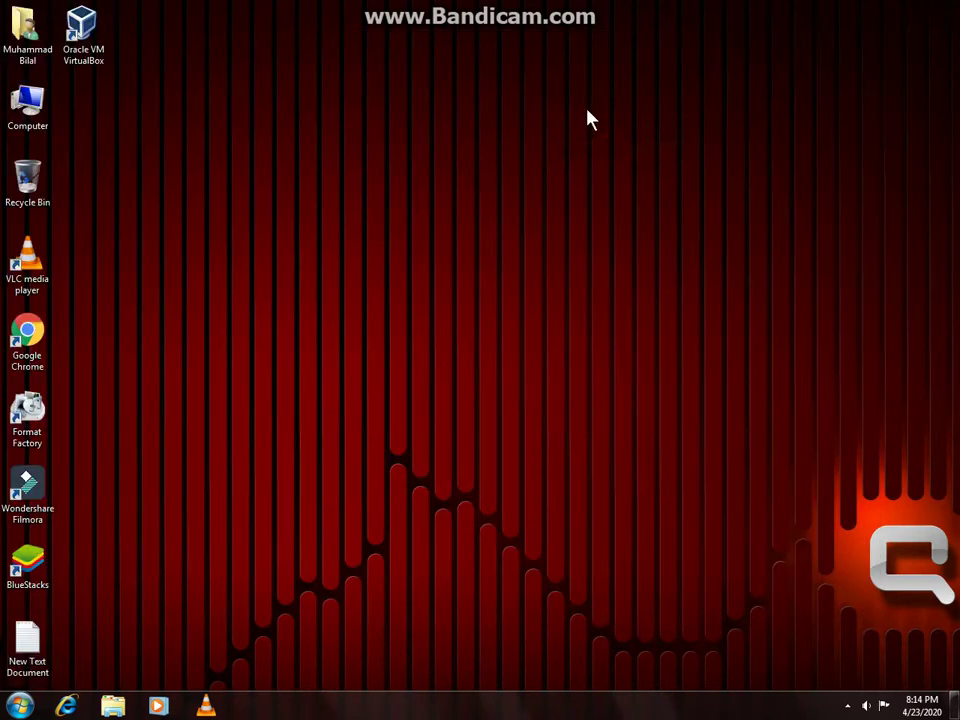
# - Add the Tablet PC Input Panel toolbar to the taskbar through the taskbar properties and close the dialog
pyautogui.rightClick(629, 707)
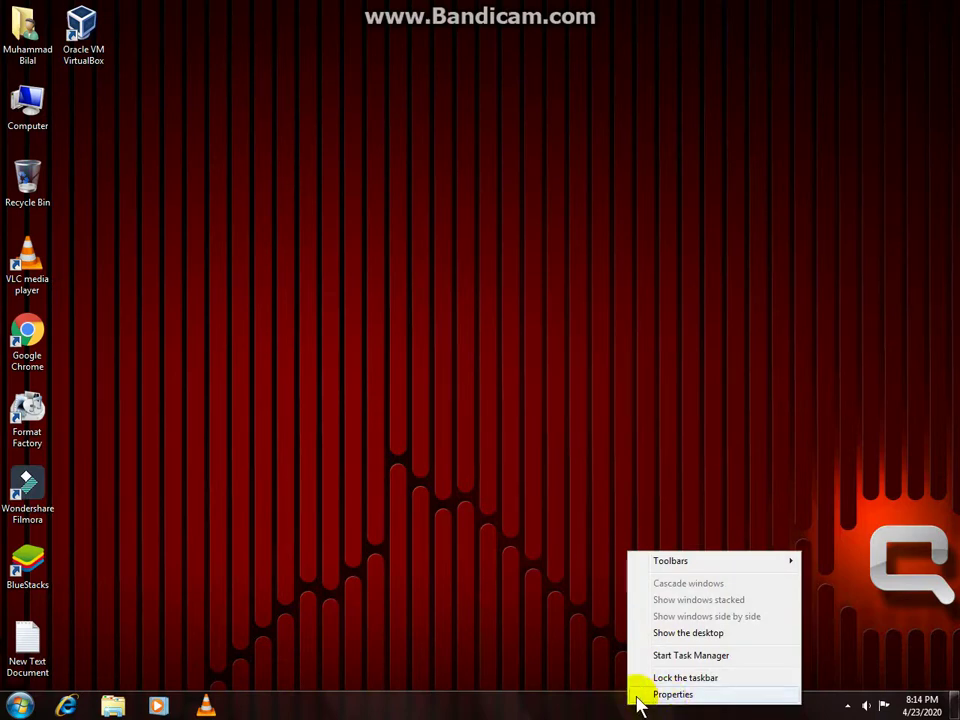
pyautogui.click(667, 696)
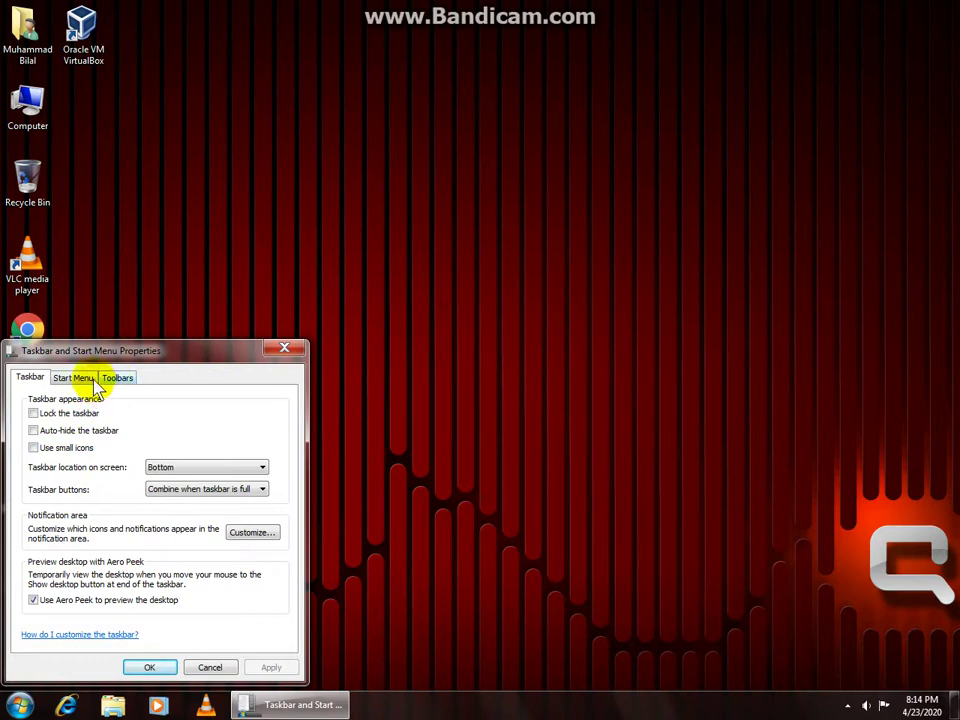
pyautogui.click(124, 385)
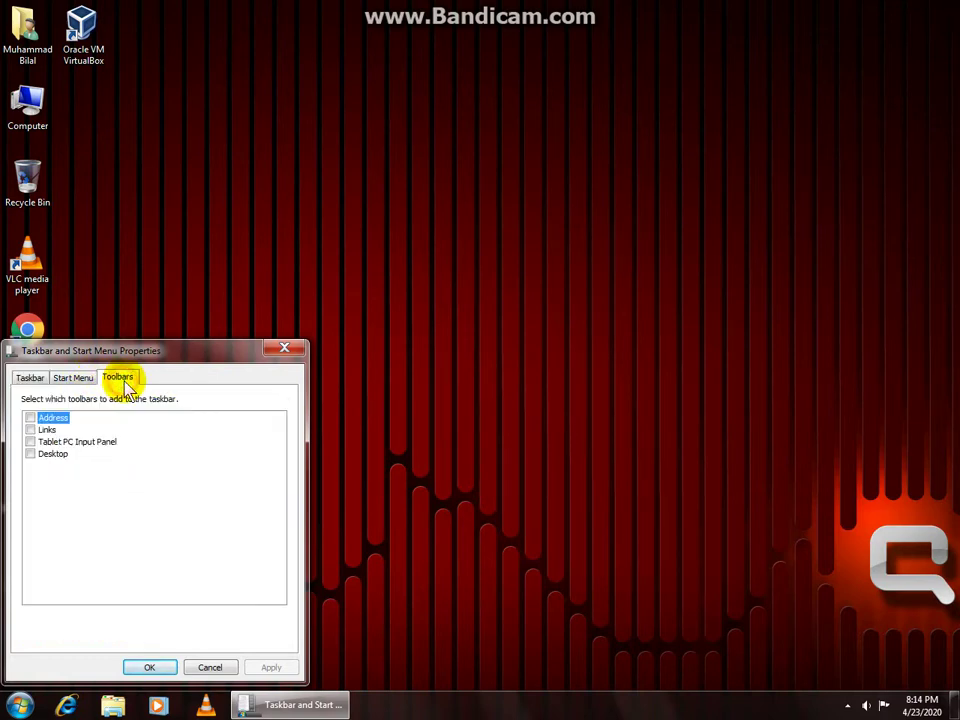
pyautogui.click(30, 441)
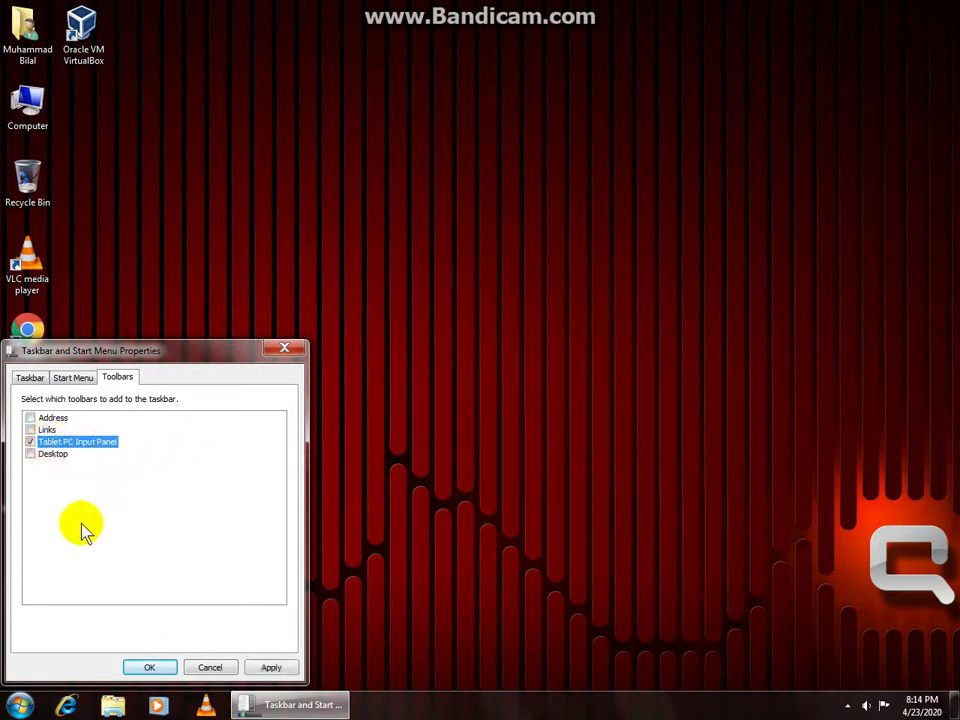
pyautogui.click(271, 668)
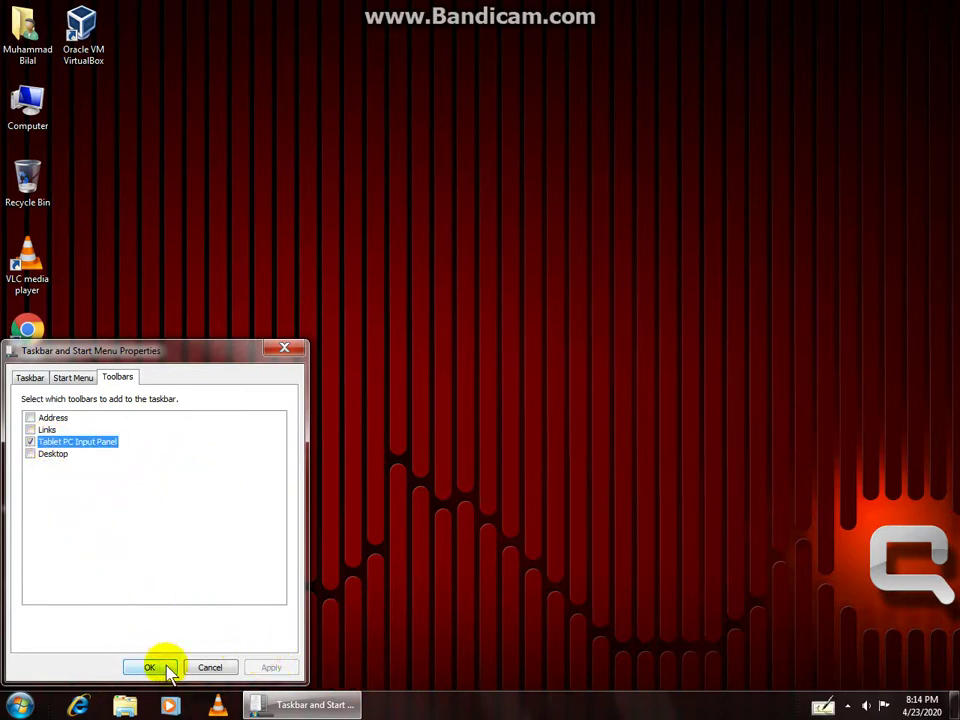
pyautogui.click(167, 668)
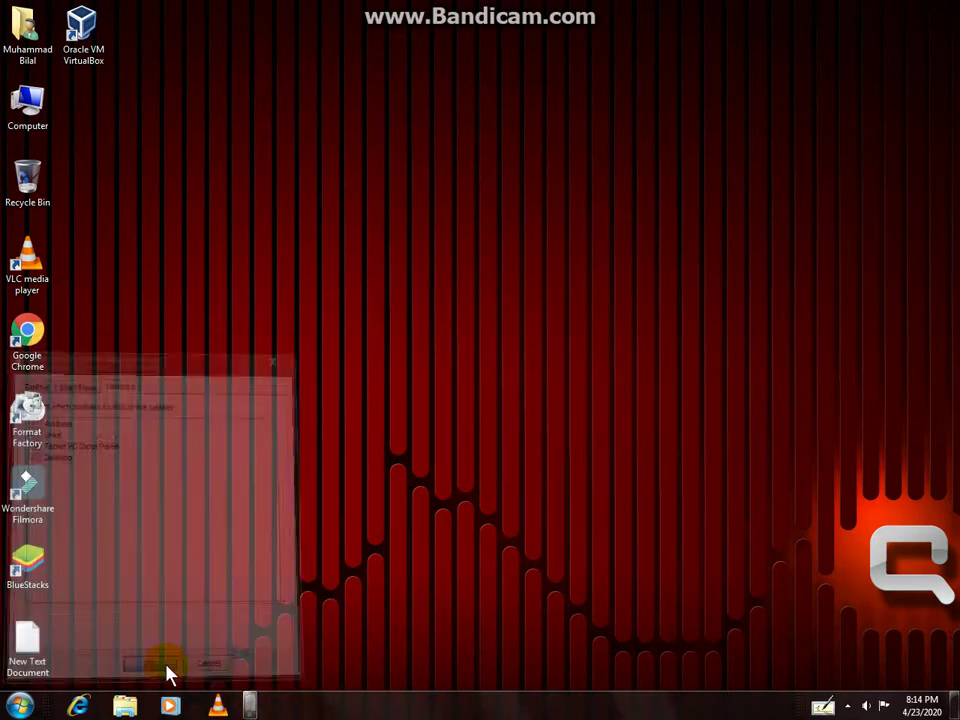
# - Show the Tablet PC Input Panel, move it slightly lower, and use its on-screen keys to select and open Computer
pyautogui.click(822, 707)
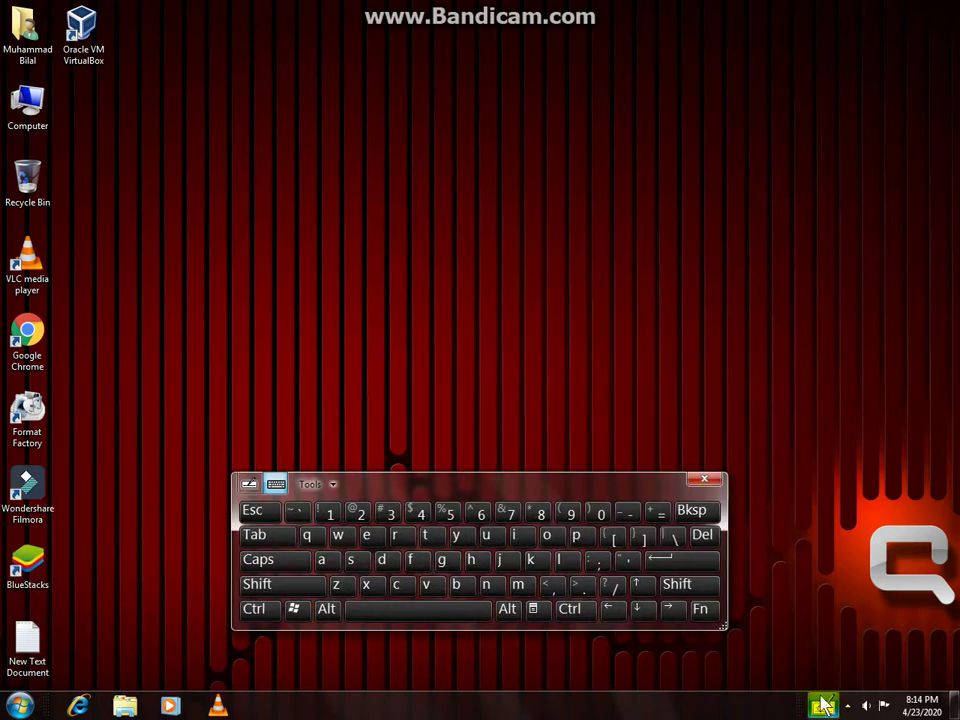
pyautogui.moveTo(637, 497); pyautogui.dragTo(636, 510)
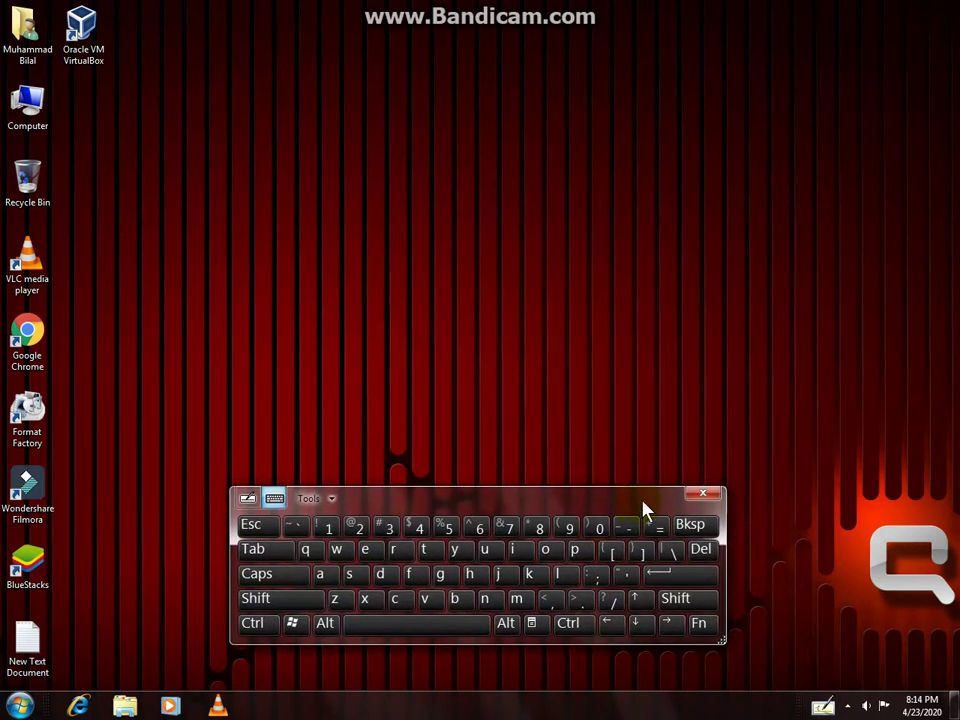
pyautogui.click(398, 602)
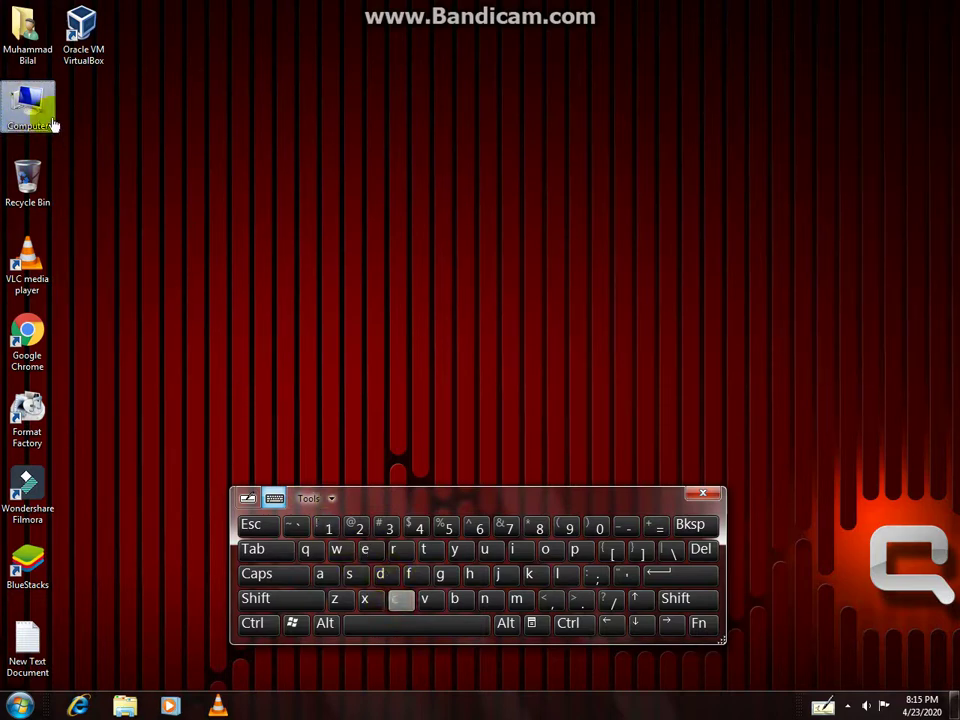
pyautogui.click(518, 603)
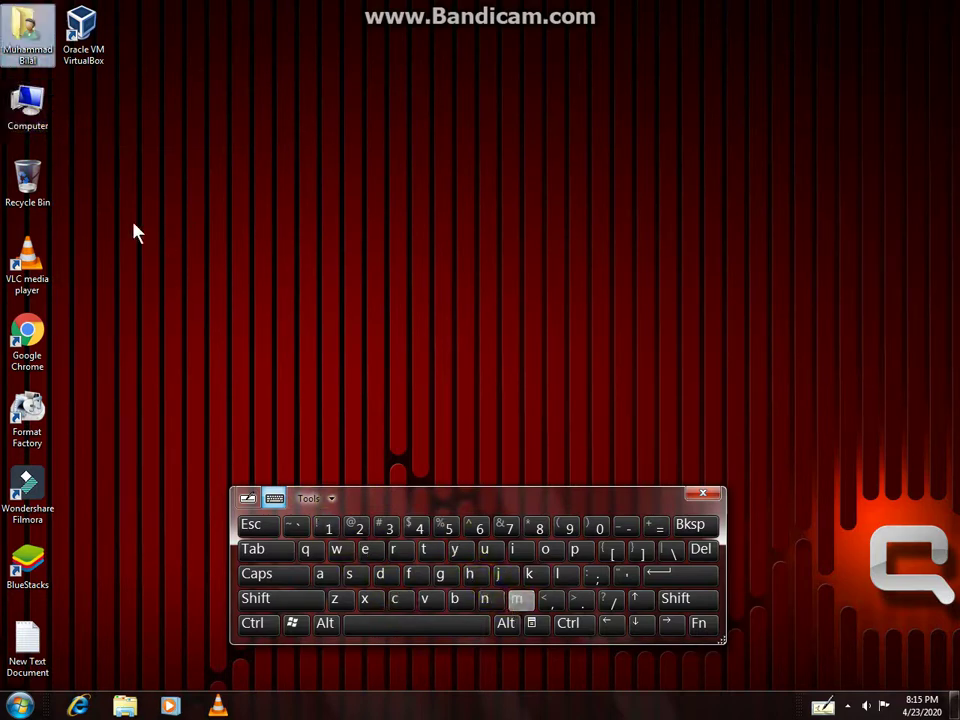
pyautogui.click(400, 602)
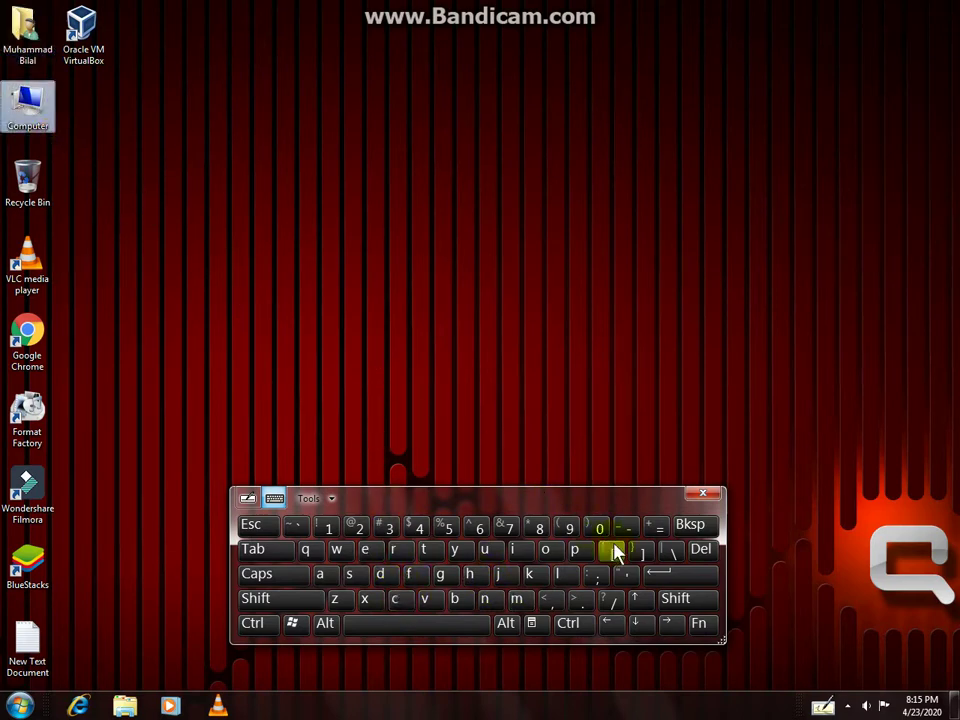
pyautogui.click(668, 577)
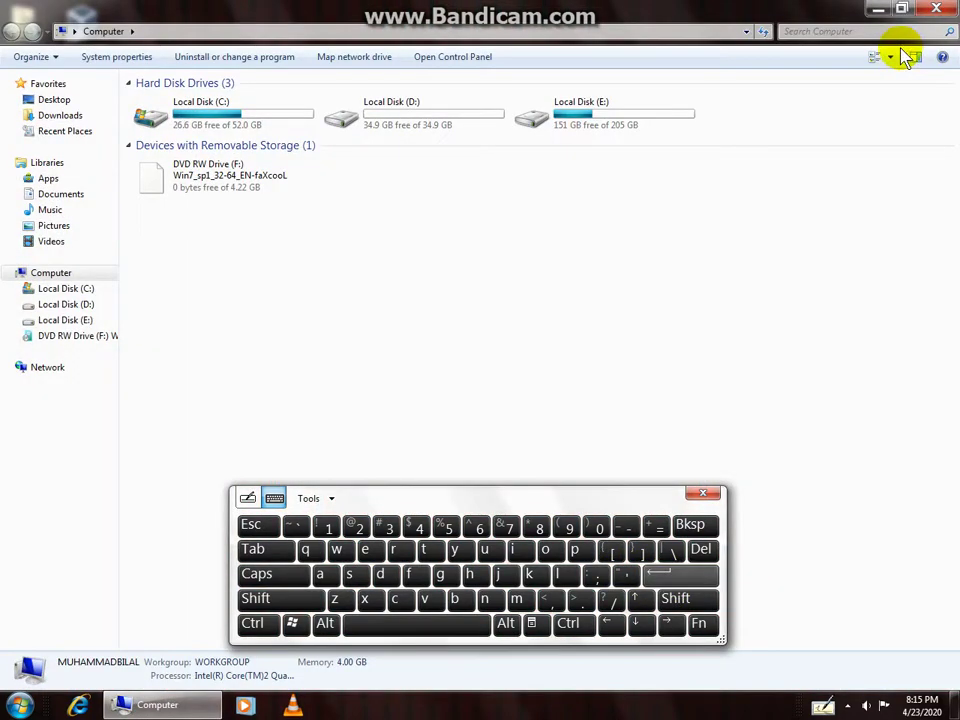
# - Close the Computer window, decline the audio capture help page, and hide the on-screen keyboard
pyautogui.click(940, 9)
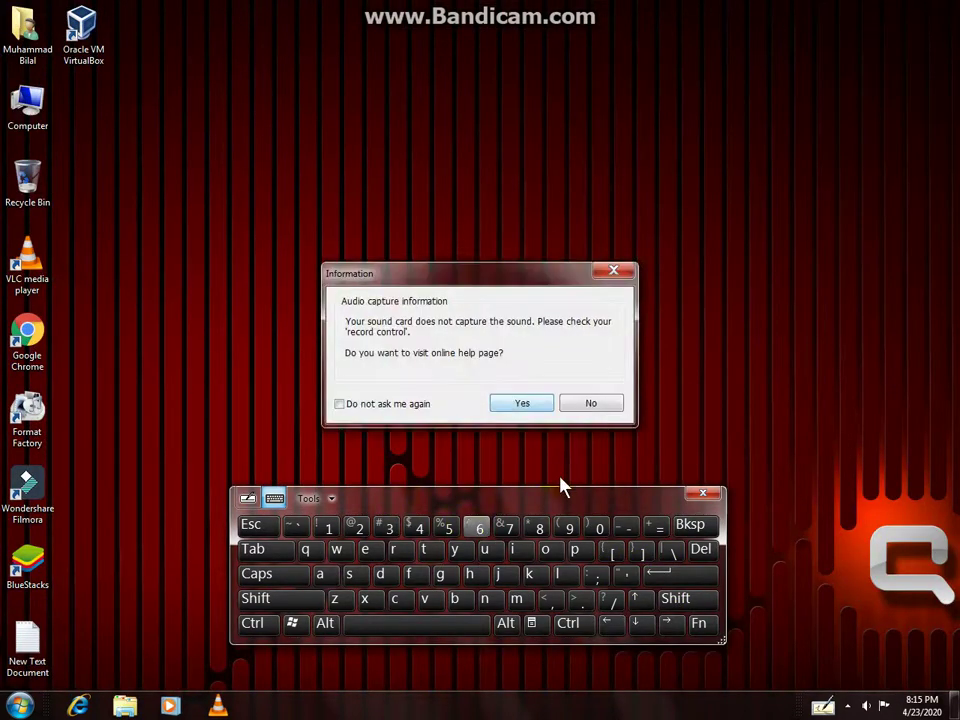
pyautogui.click(594, 405)
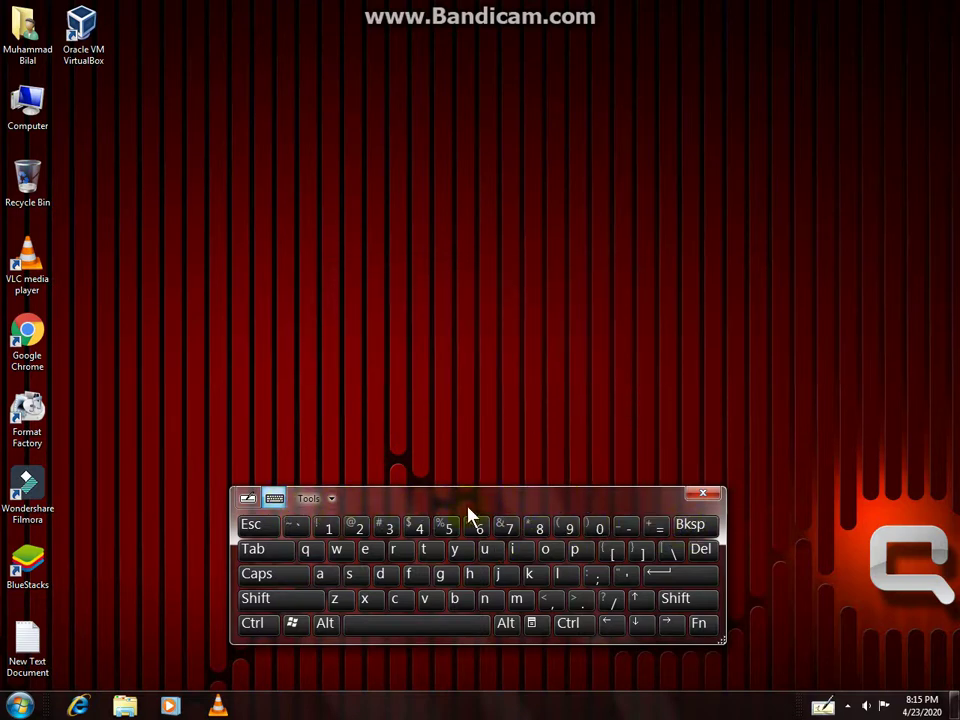
pyautogui.click(704, 497)
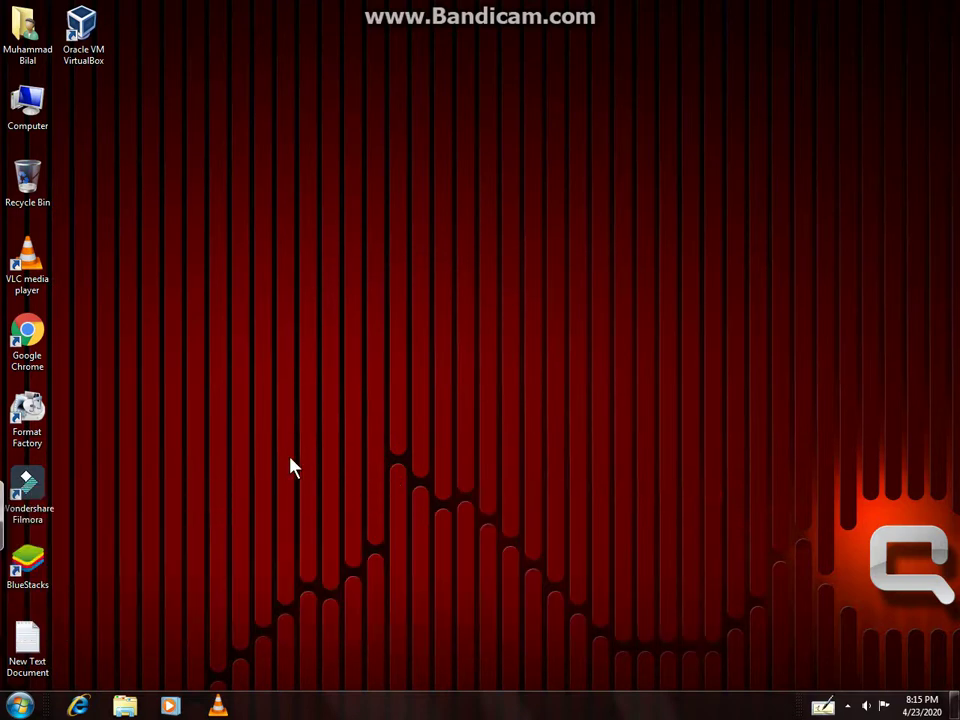
# - Show and hide the on-screen keyboard from its screen-edge tab, move the tab down near the taskbar, and show the keyboard again
pyautogui.click(10, 200)
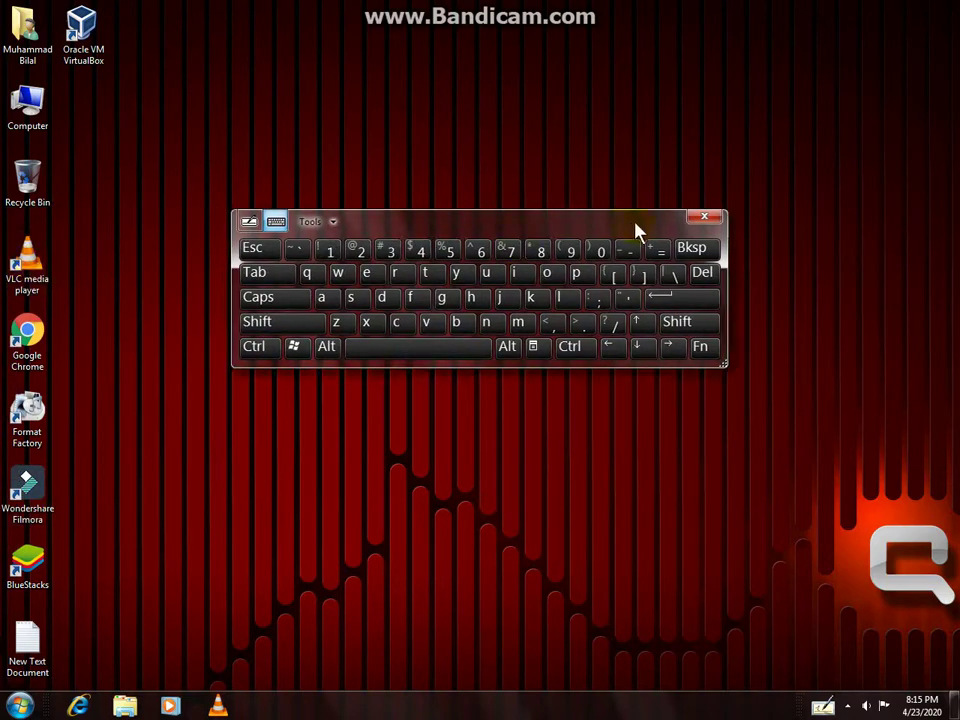
pyautogui.click(706, 226)
pyautogui.moveTo(10, 255); pyautogui.dragTo(8, 636)
pyautogui.click(8, 636)
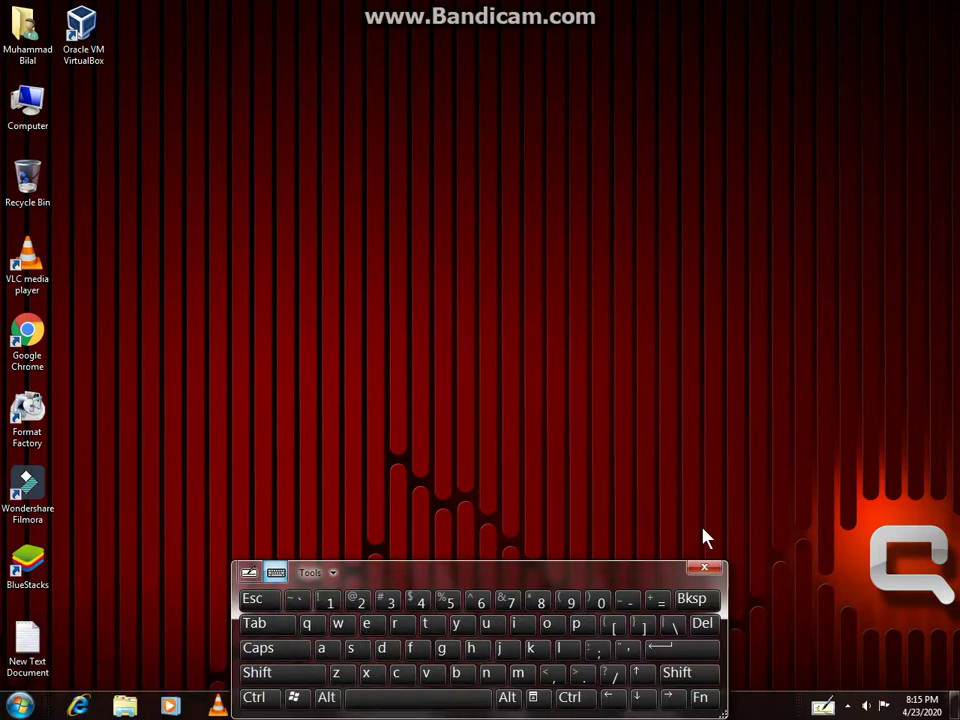
# - Hide the keyboard, move its edge tab slightly higher, show the keyboard again, and exit the input panel completely
pyautogui.click(706, 570)
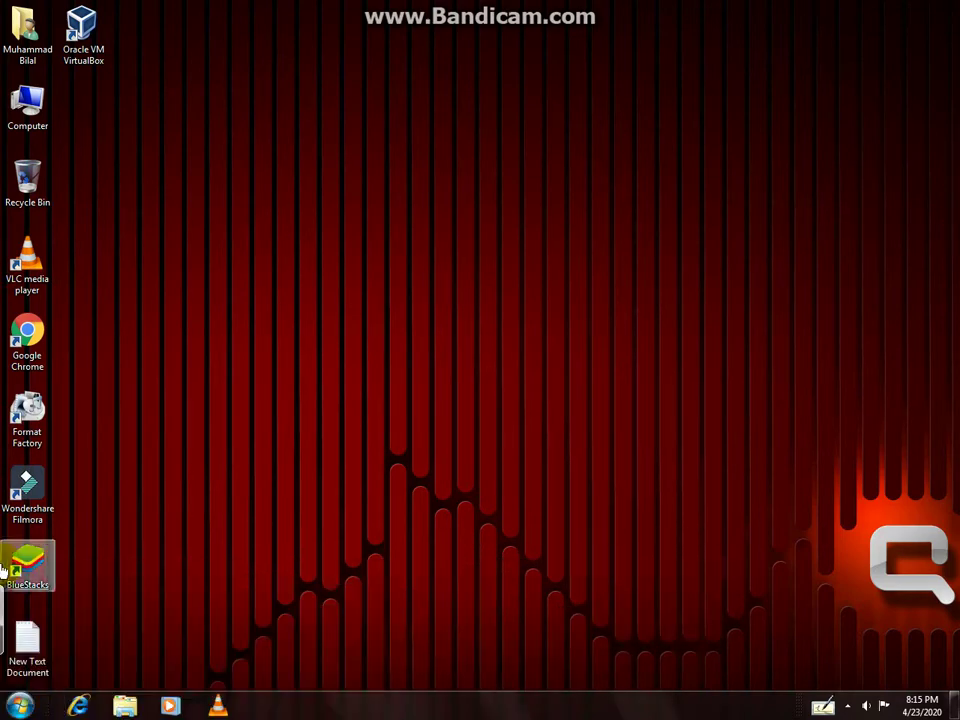
pyautogui.moveTo(4, 605); pyautogui.dragTo(6, 553)
pyautogui.click(8, 555)
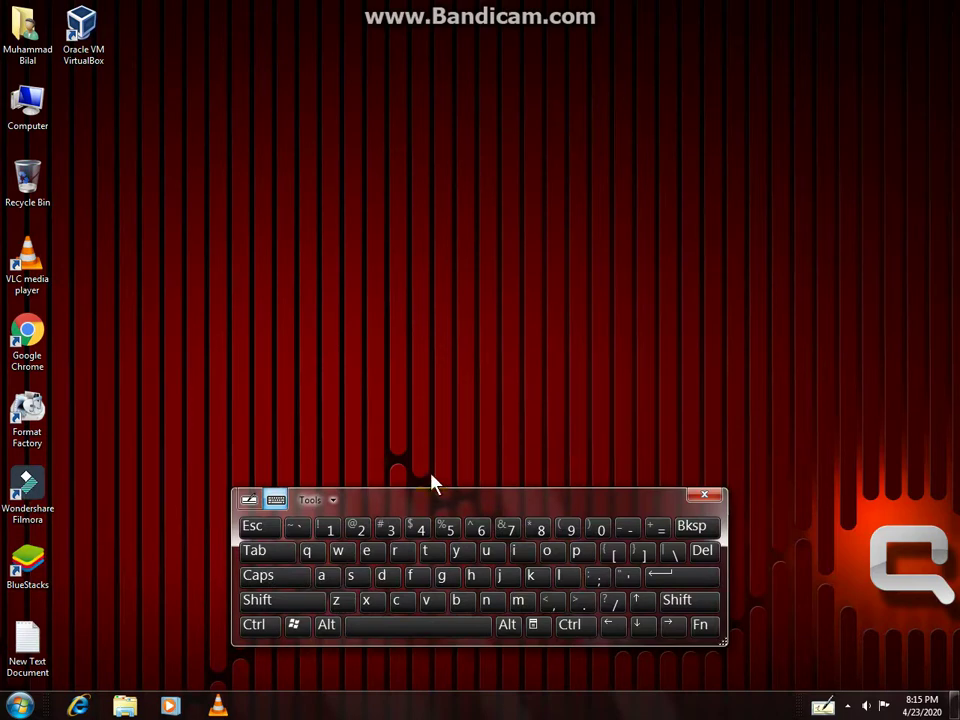
pyautogui.click(322, 502)
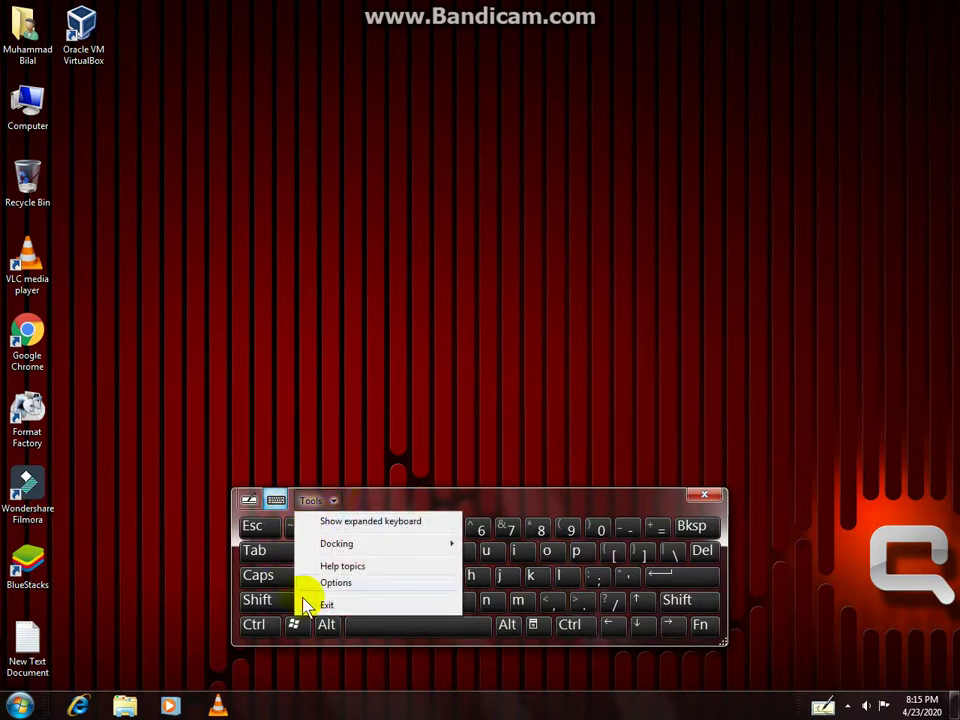
pyautogui.click(405, 606)
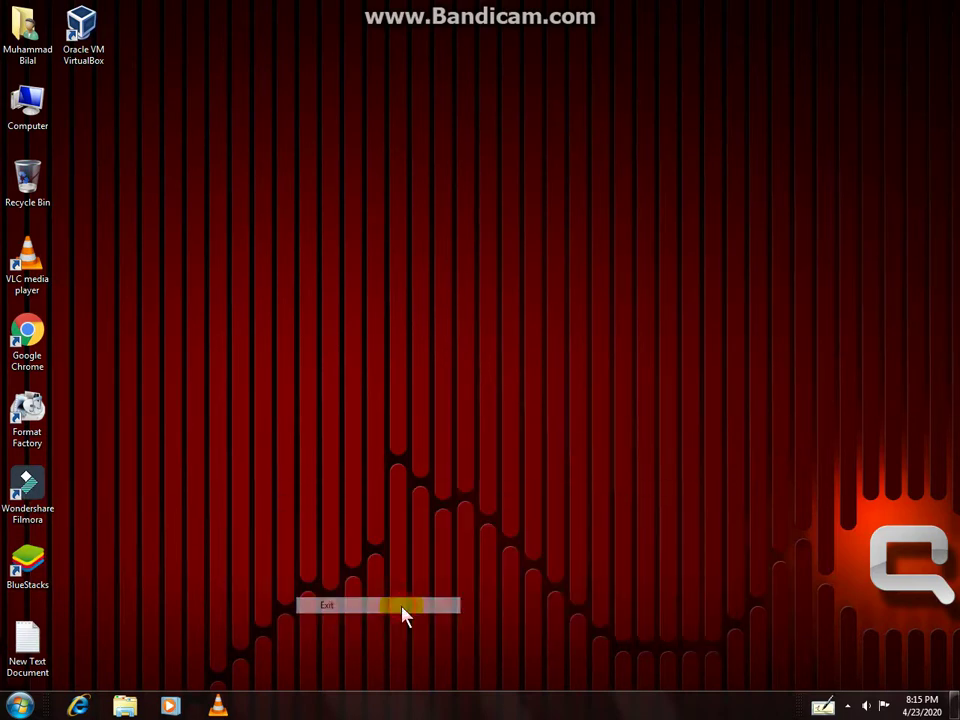
# - Remove the Tablet PC Input Panel toolbar from the taskbar in the taskbar properties and apply the change
pyautogui.rightClick(531, 709)
pyautogui.click(548, 692)
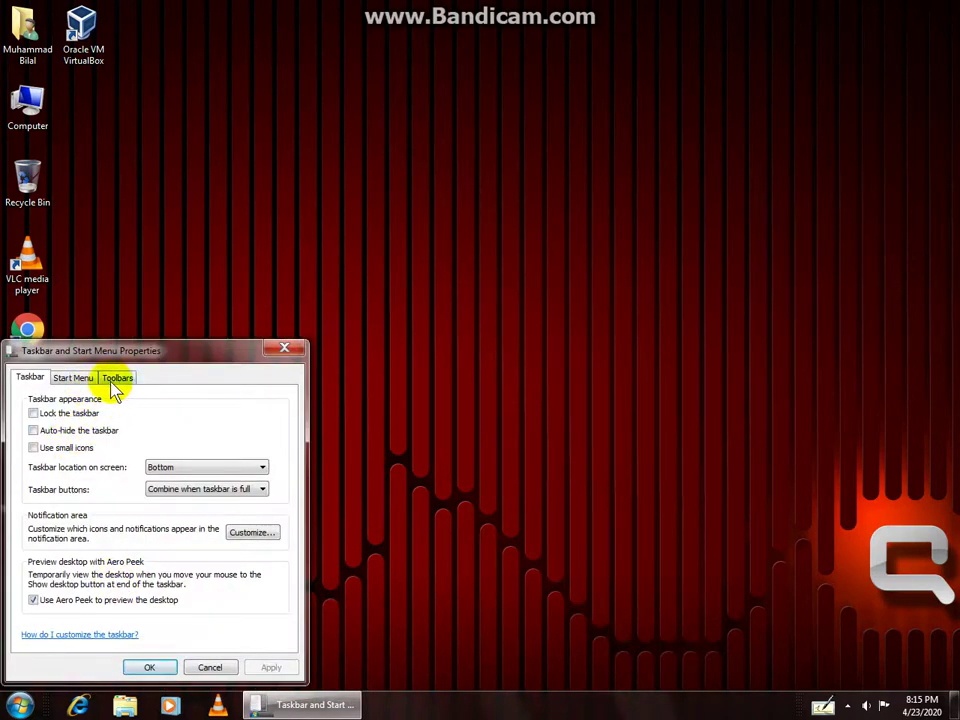
pyautogui.click(116, 379)
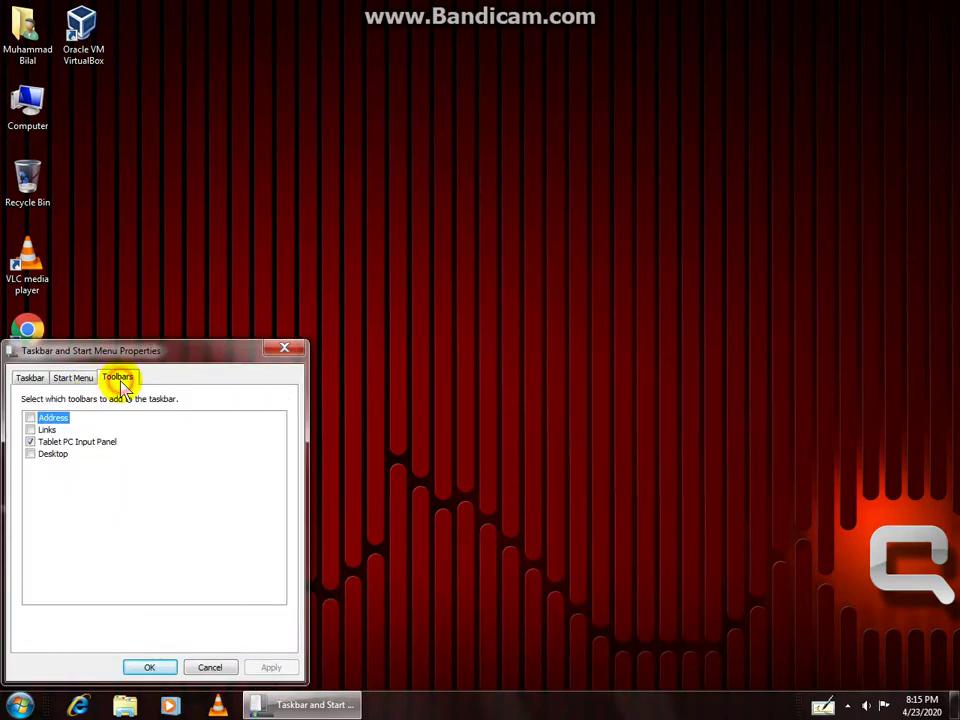
pyautogui.doubleClick(68, 443)
pyautogui.click(270, 667)
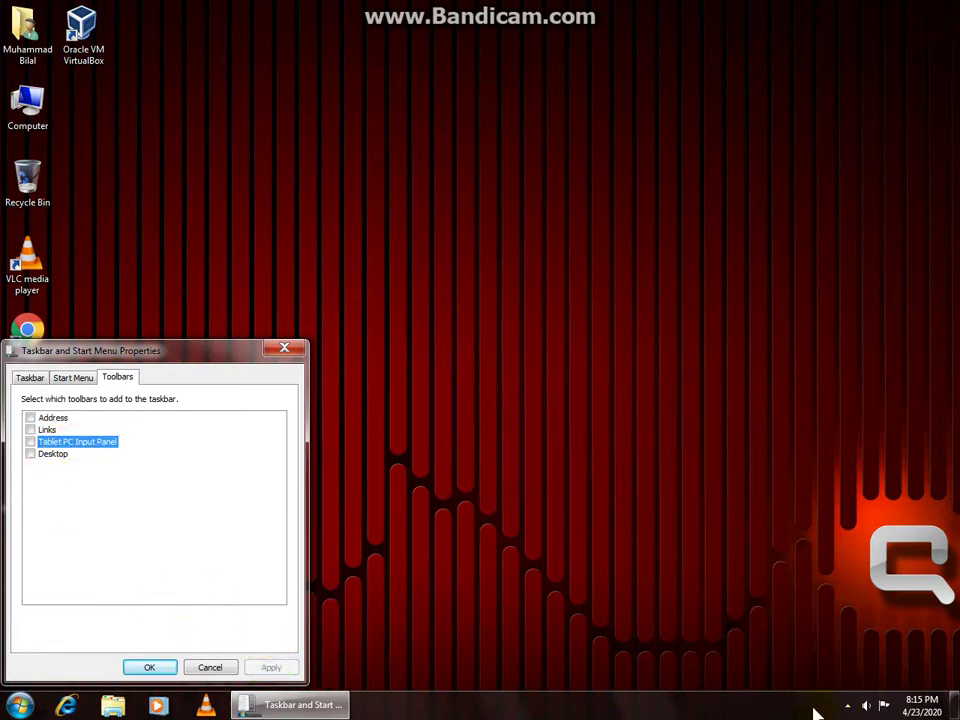
# - Enable small icons for the taskbar, apply the setting, and briefly view the clock's calendar
pyautogui.click(72, 378)
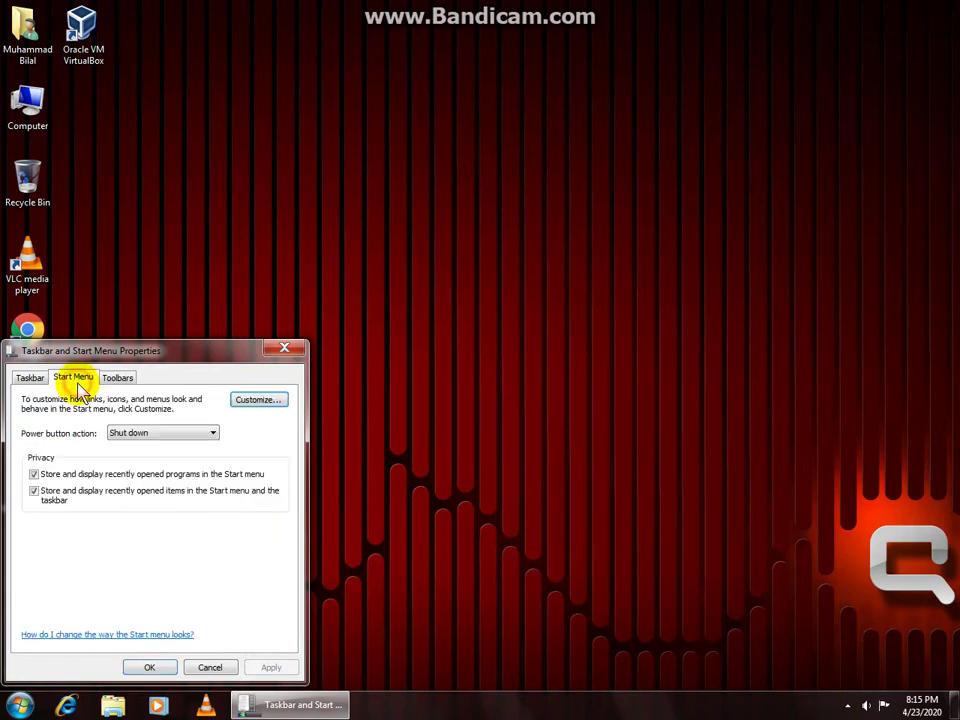
pyautogui.click(26, 379)
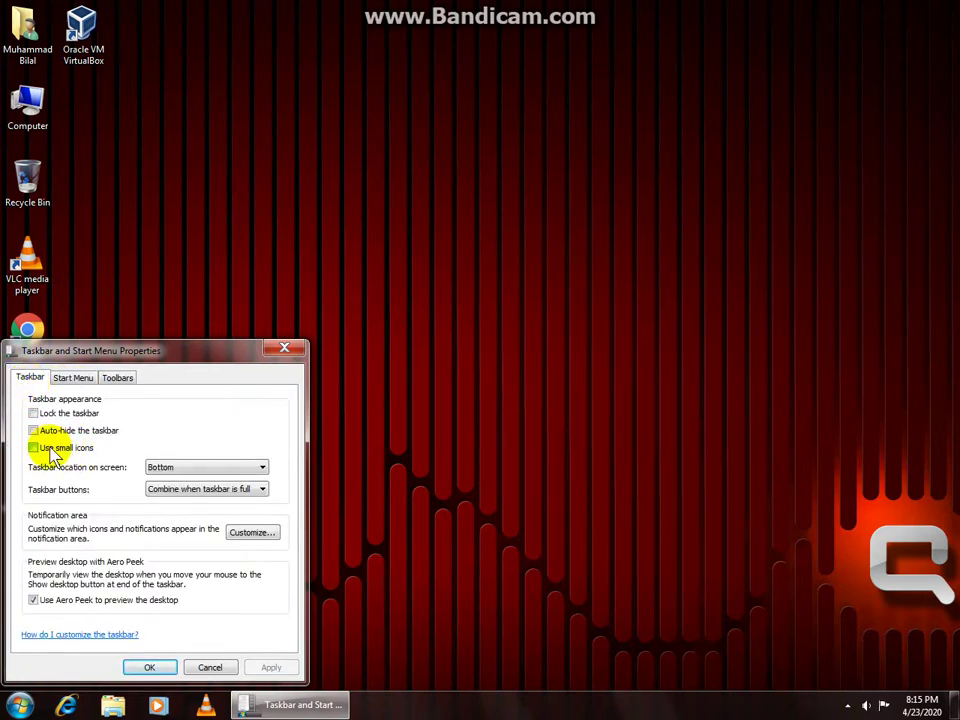
pyautogui.click(270, 667)
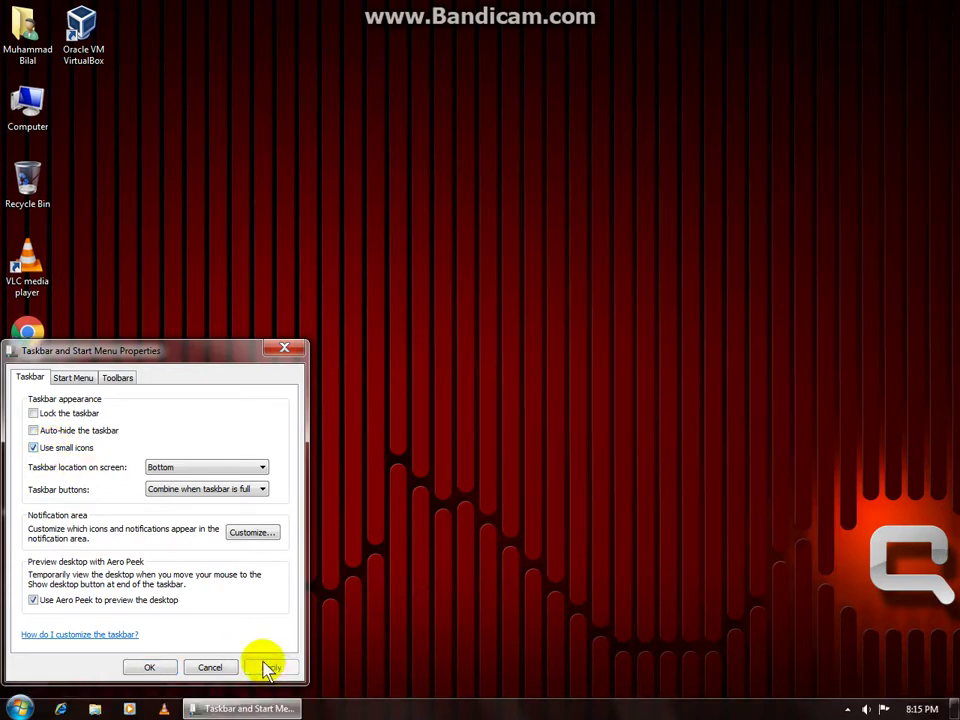
pyautogui.click(930, 711)
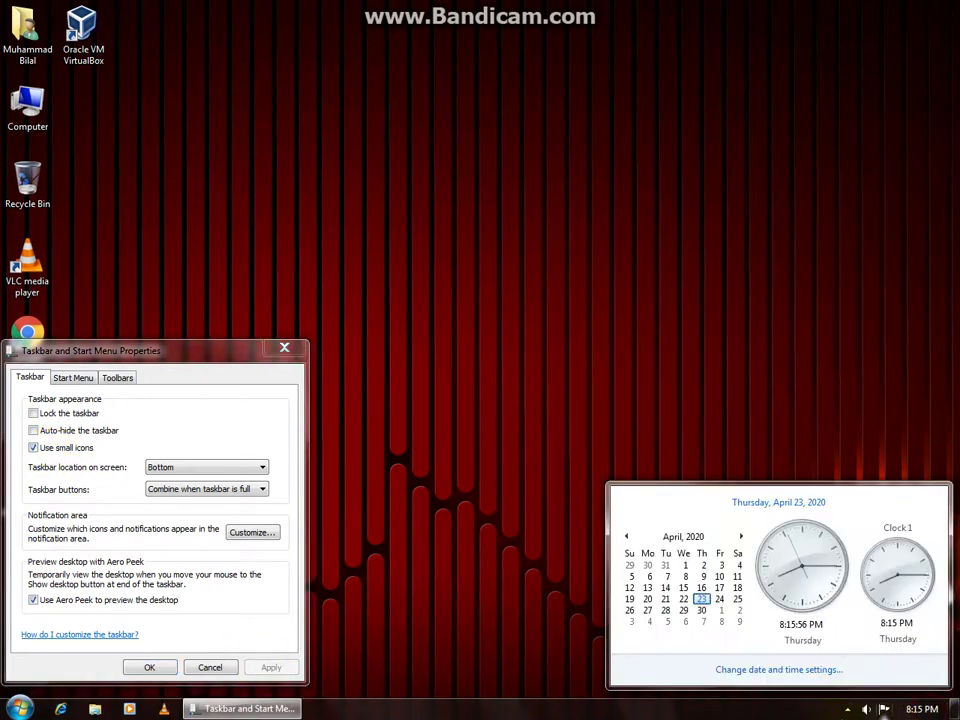
pyautogui.click(585, 685)
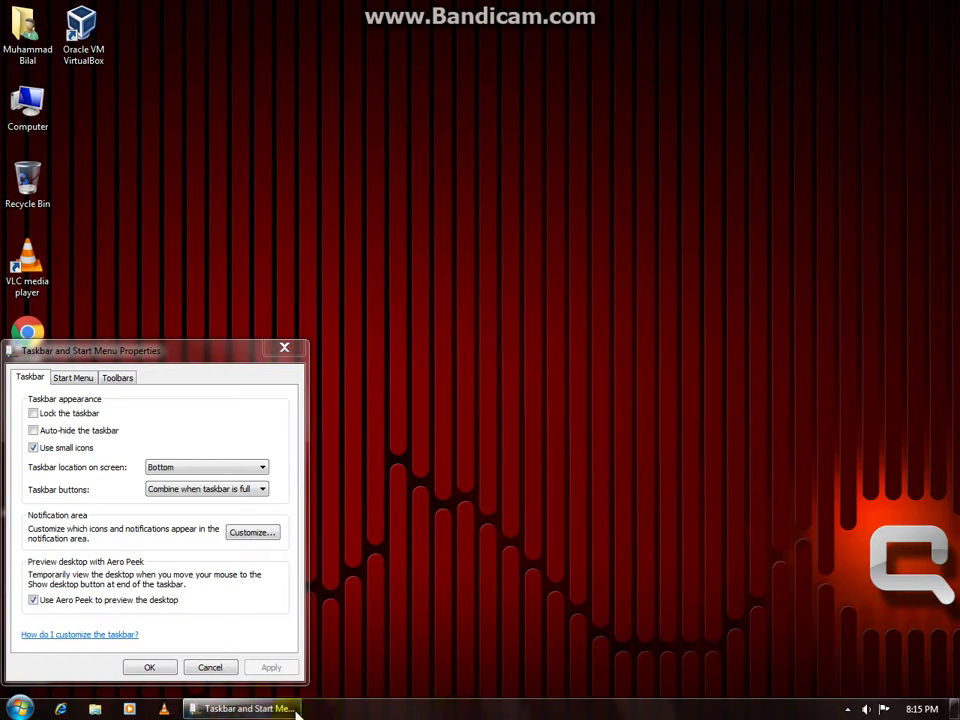
# - Turn off small taskbar icons and apply the change
pyautogui.click(80, 448)
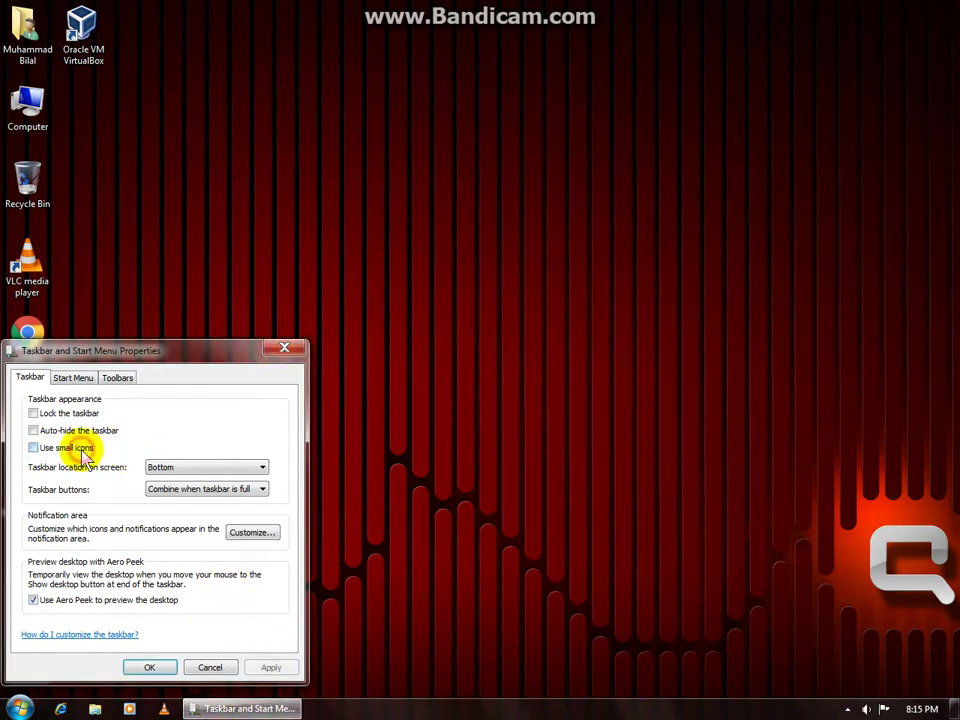
pyautogui.click(268, 668)
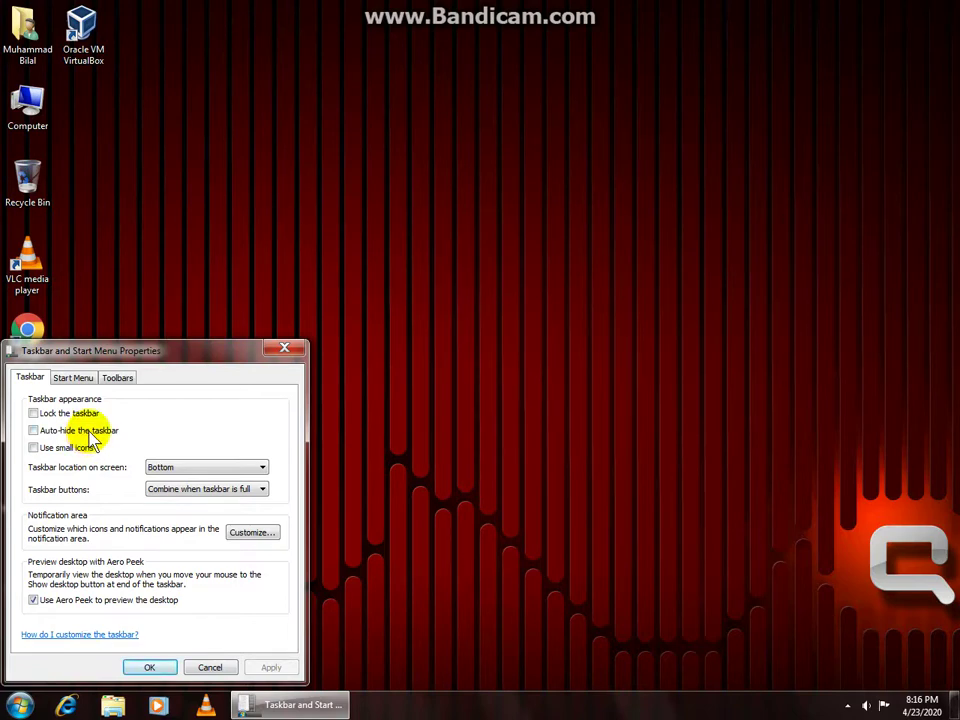
# - Set the taskbar location on screen to Left, apply the change, and briefly open and close the Start menu
pyautogui.click(184, 468)
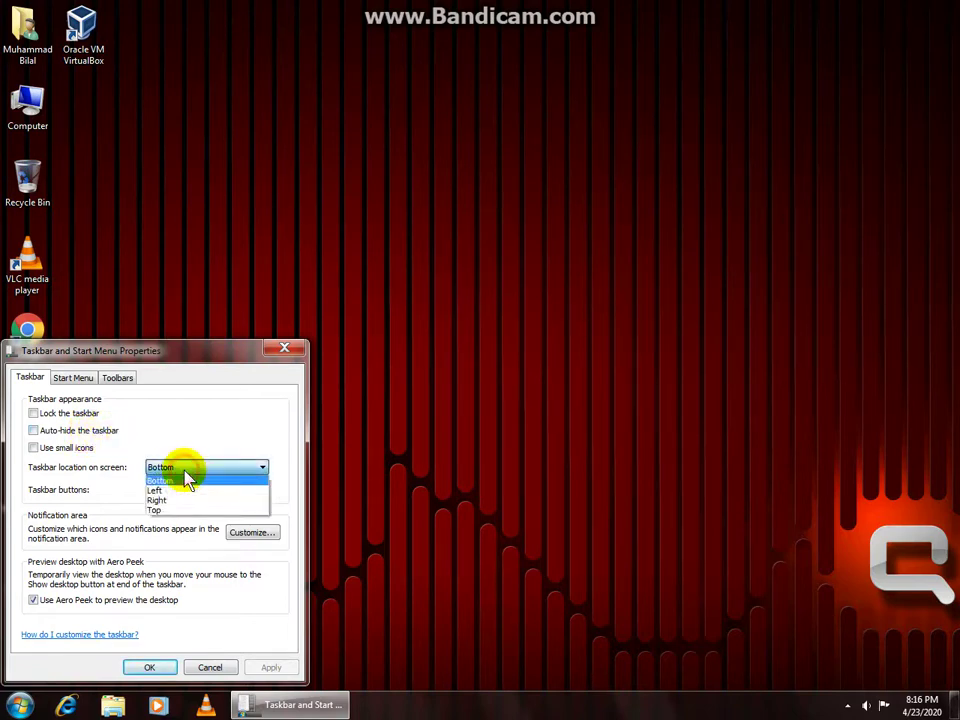
pyautogui.click(185, 491)
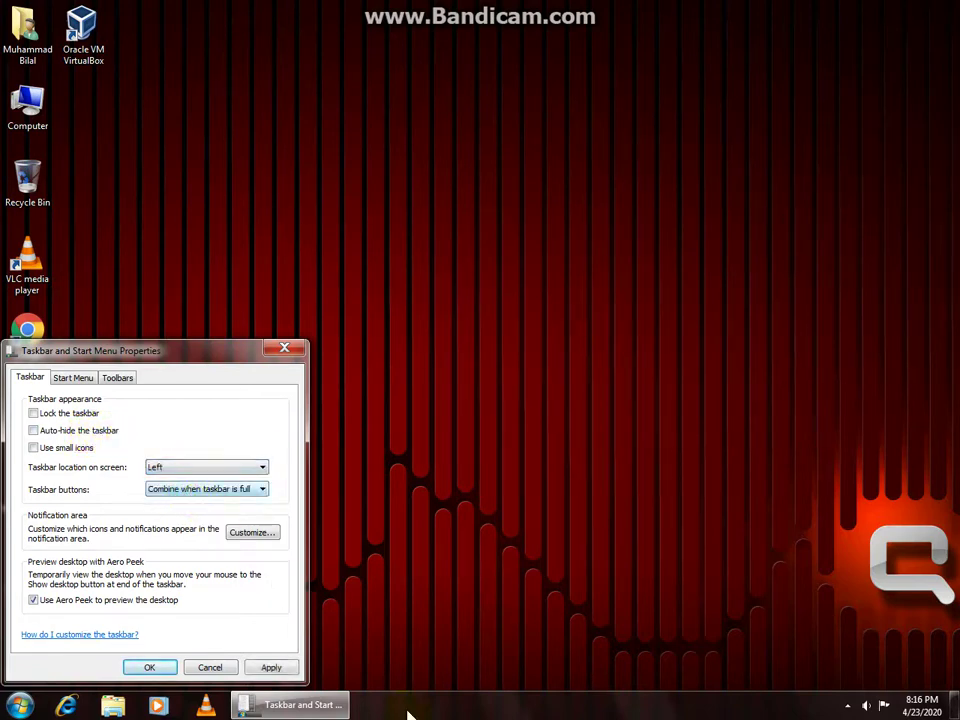
pyautogui.click(185, 469)
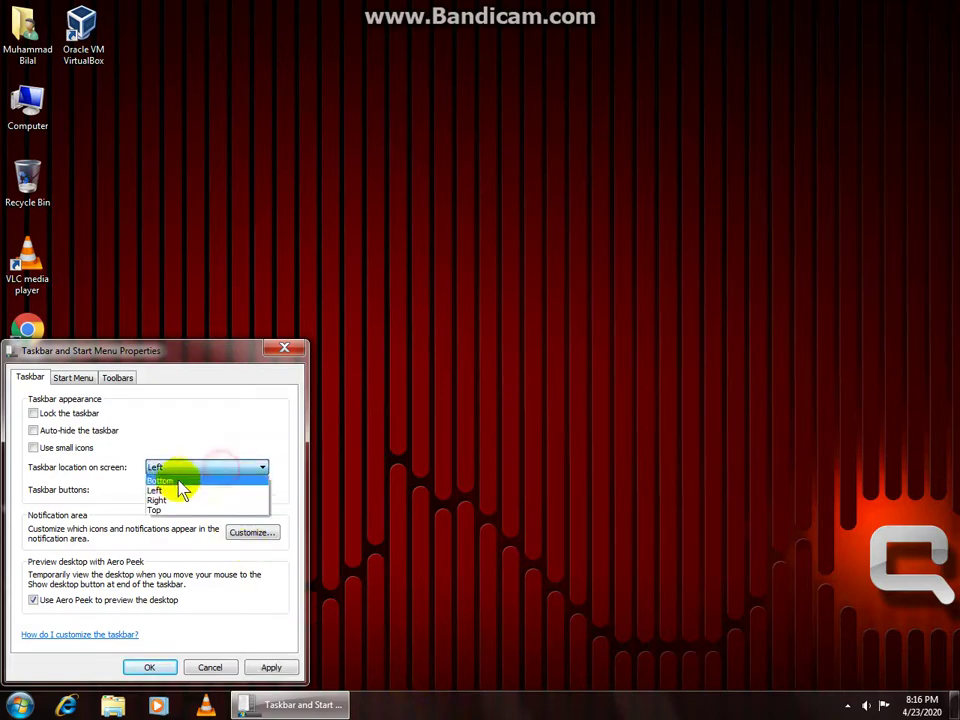
pyautogui.click(184, 491)
pyautogui.click(268, 667)
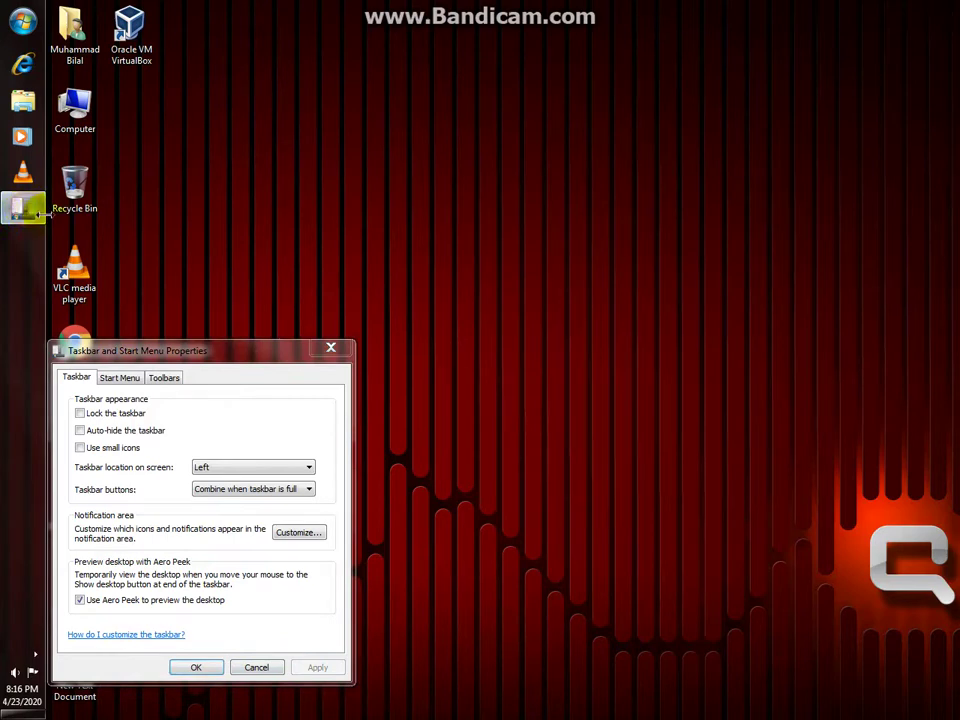
pyautogui.click(16, 24)
pyautogui.click(14, 26)
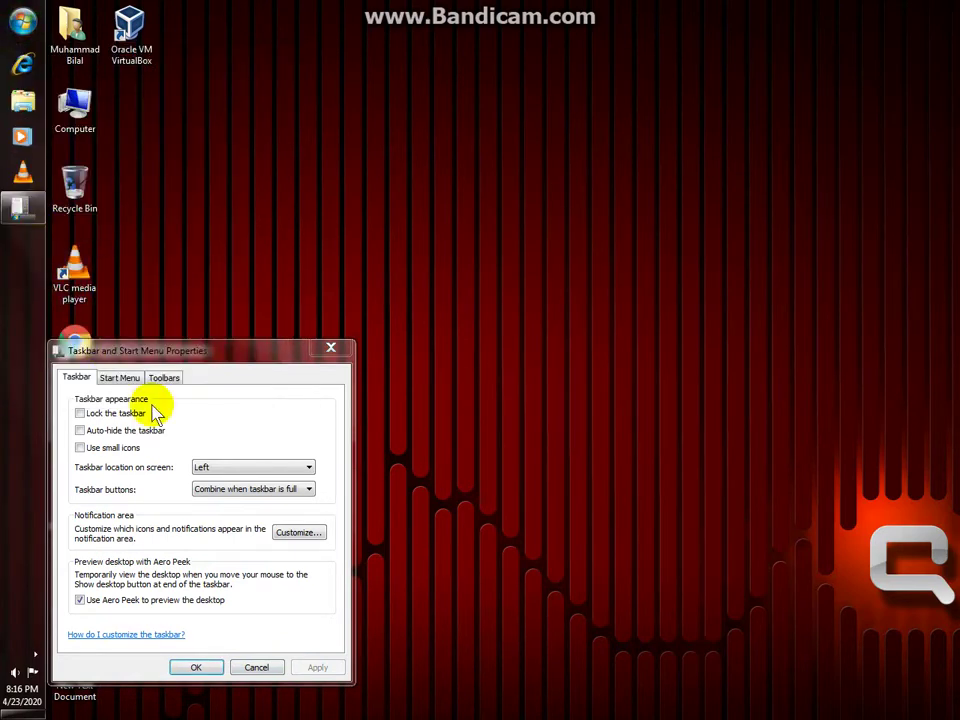
# - Set the taskbar location to Right, apply it, and check the Start menu at the new position
pyautogui.click(268, 470)
pyautogui.click(255, 500)
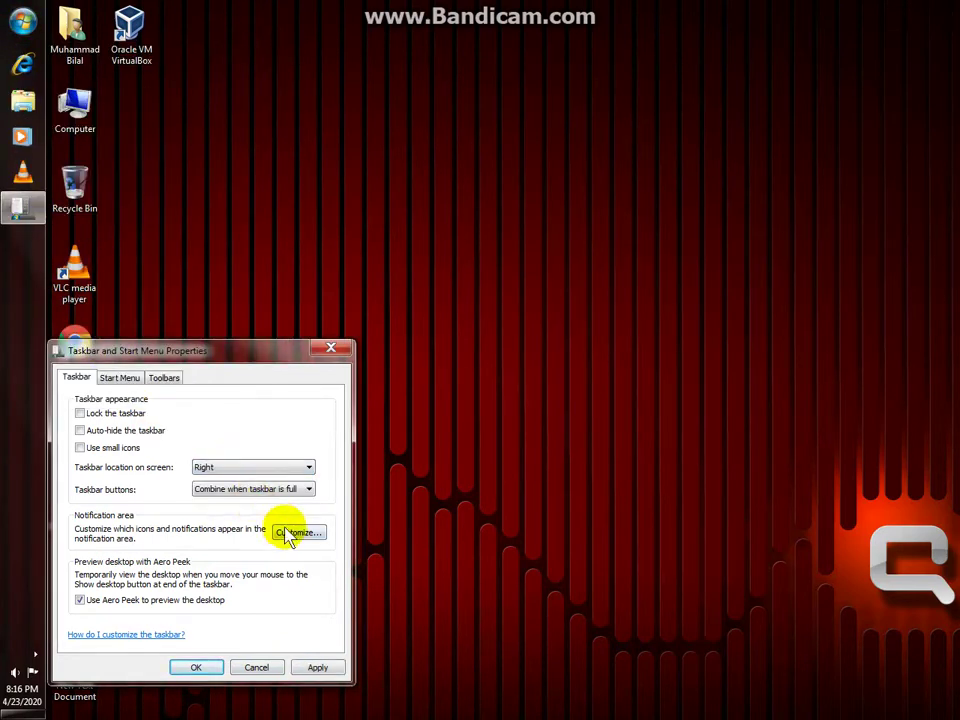
pyautogui.click(320, 666)
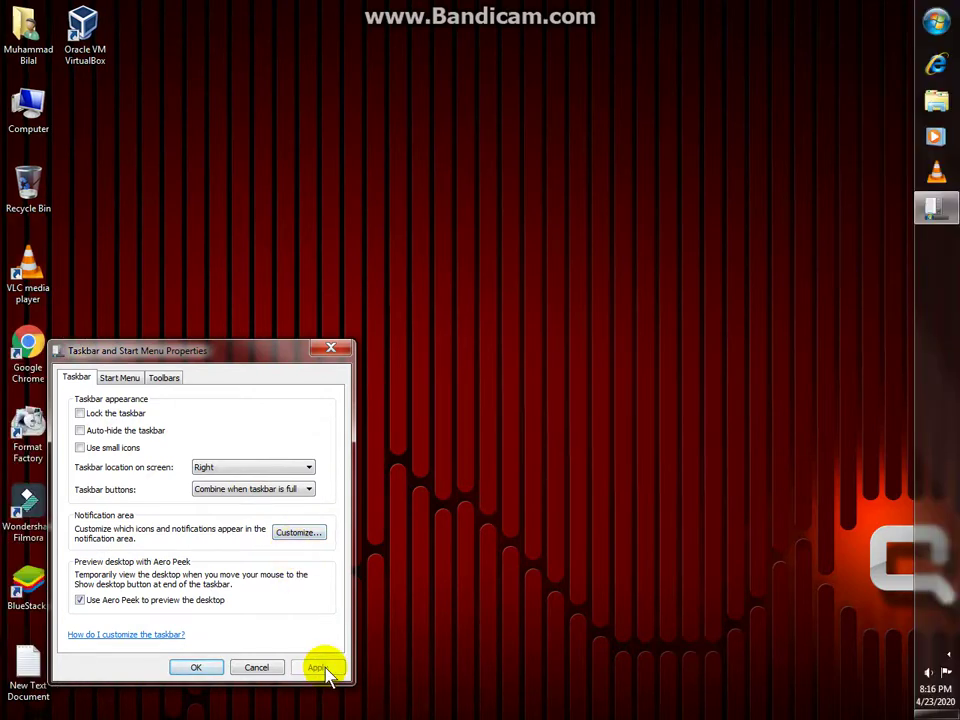
pyautogui.click(932, 22)
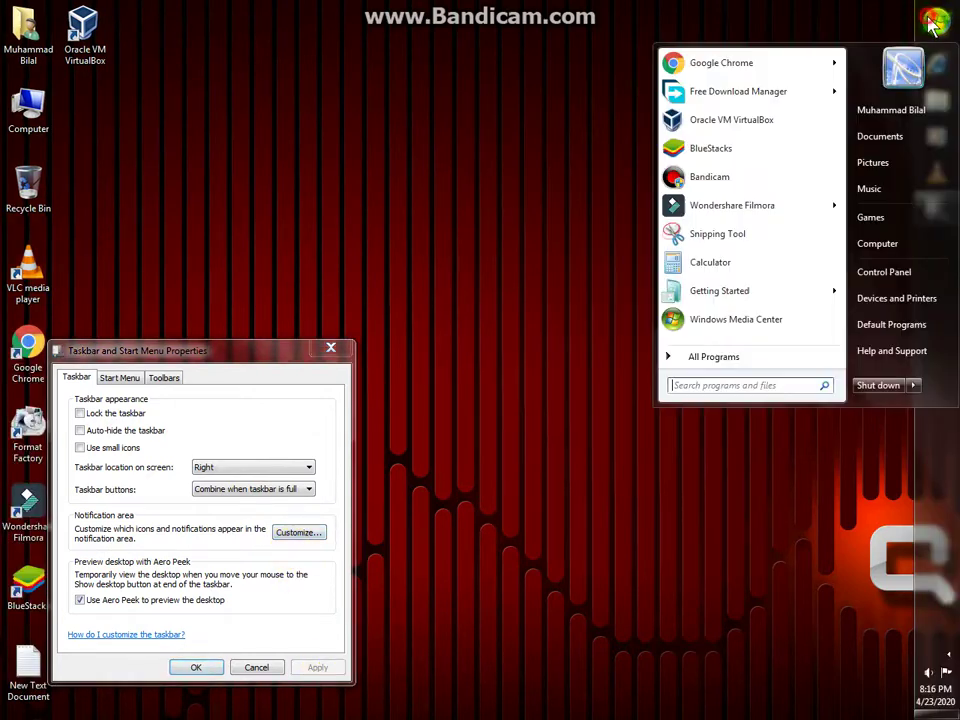
pyautogui.click(930, 22)
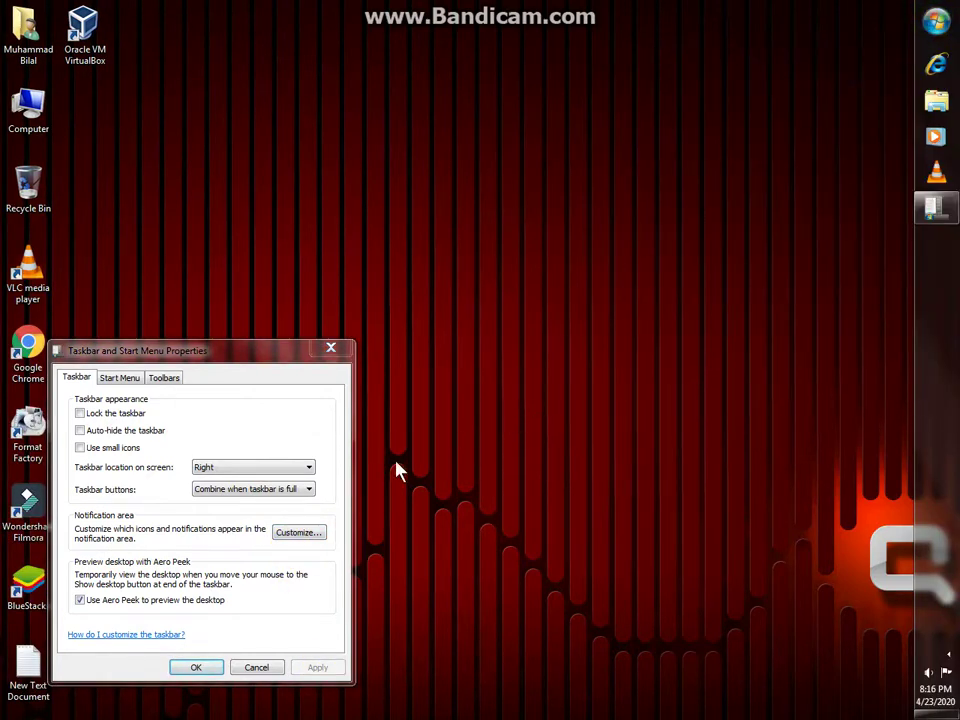
# - Set the taskbar location to Top, apply it, and check how the Start menu opens from there
pyautogui.click(249, 472)
pyautogui.click(227, 511)
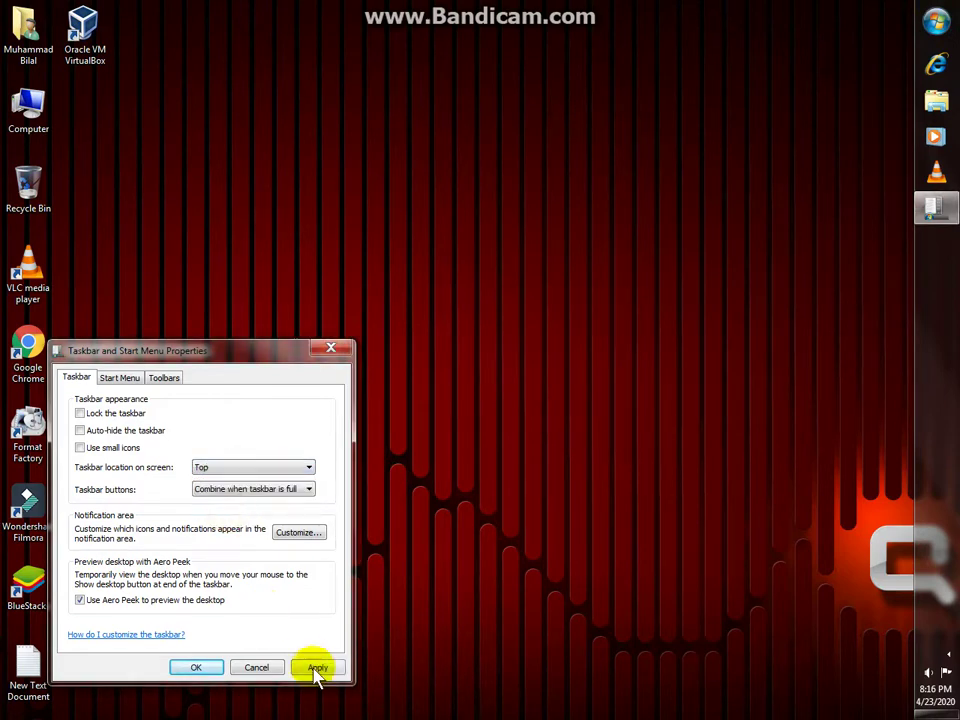
pyautogui.click(316, 668)
pyautogui.click(26, 26)
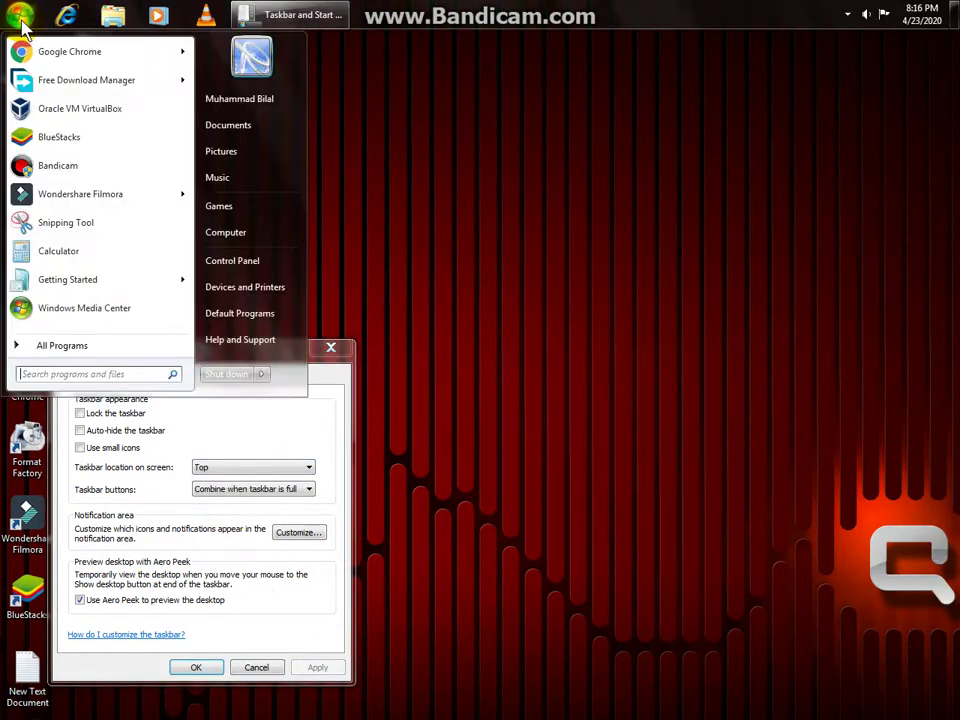
pyautogui.click(22, 22)
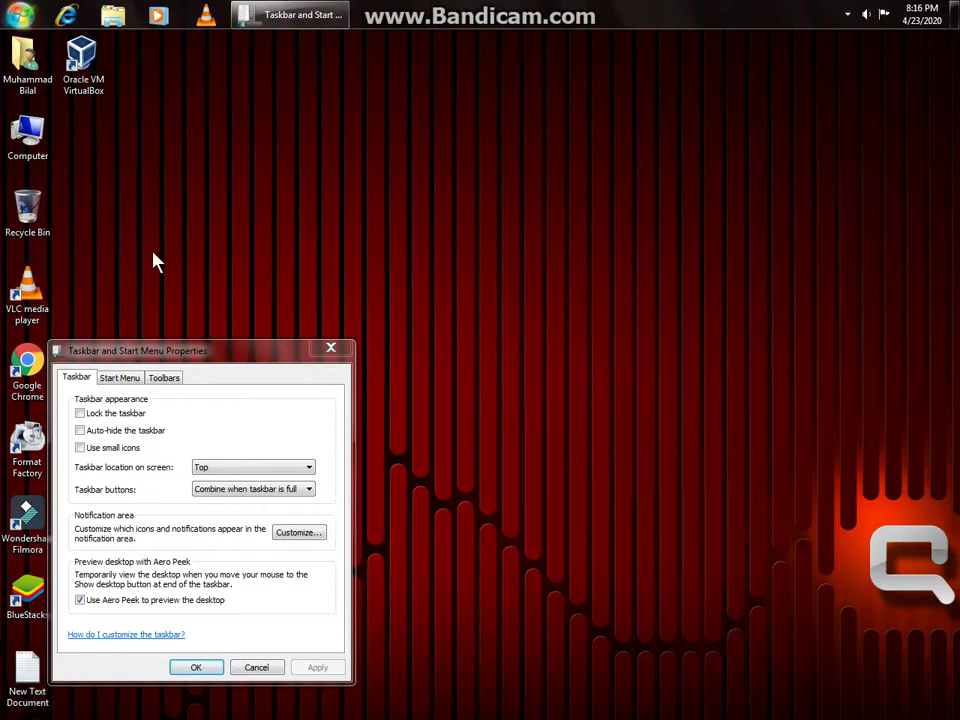
# - Set the taskbar location back to Bottom and apply the change
pyautogui.click(262, 468)
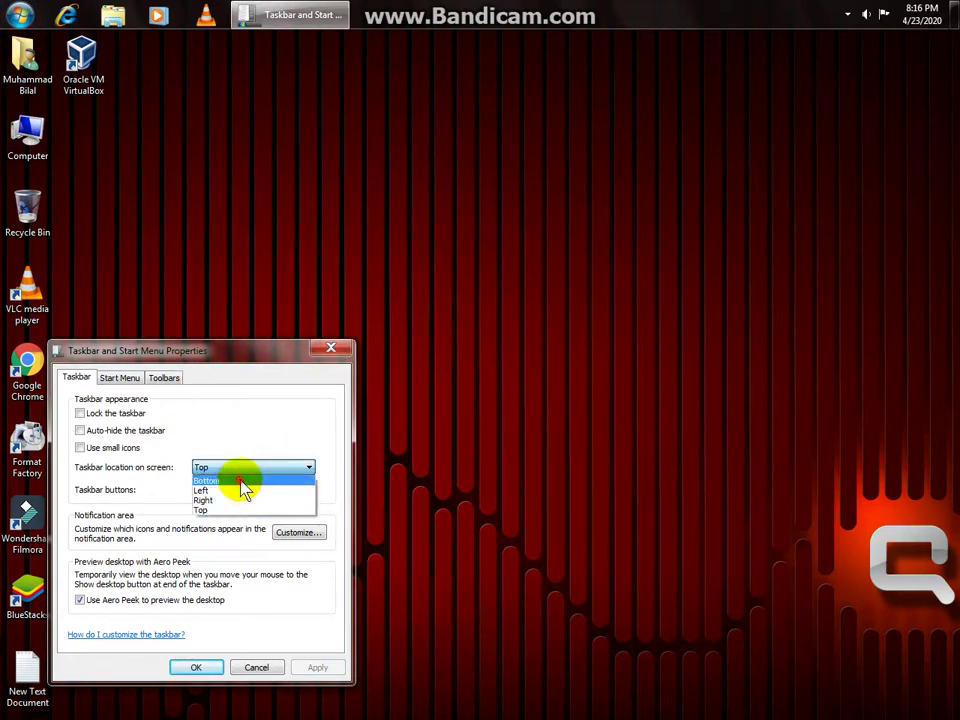
pyautogui.click(241, 482)
pyautogui.click(314, 665)
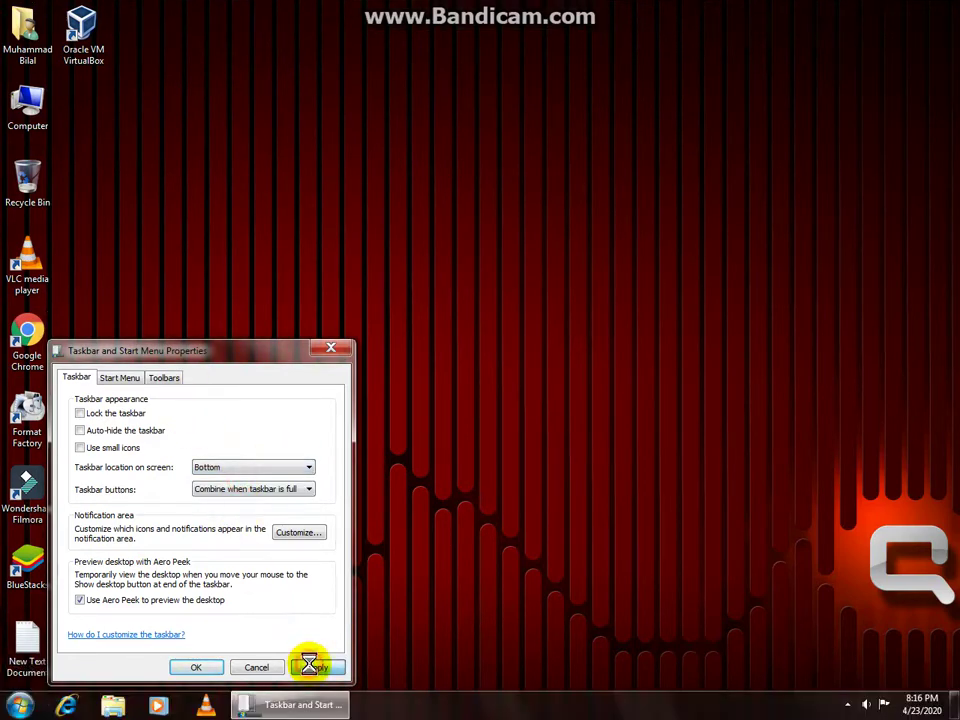
# - Open and minimize the Computer window, and apply "Always combine, hide labels" for the taskbar buttons
pyautogui.doubleClick(42, 118)
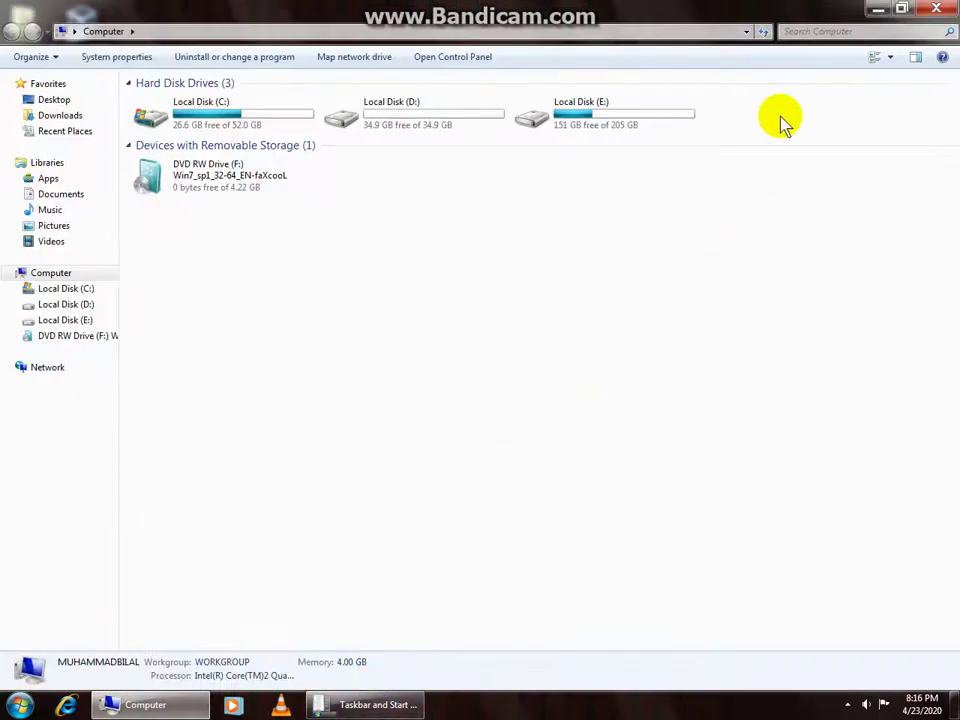
pyautogui.click(878, 9)
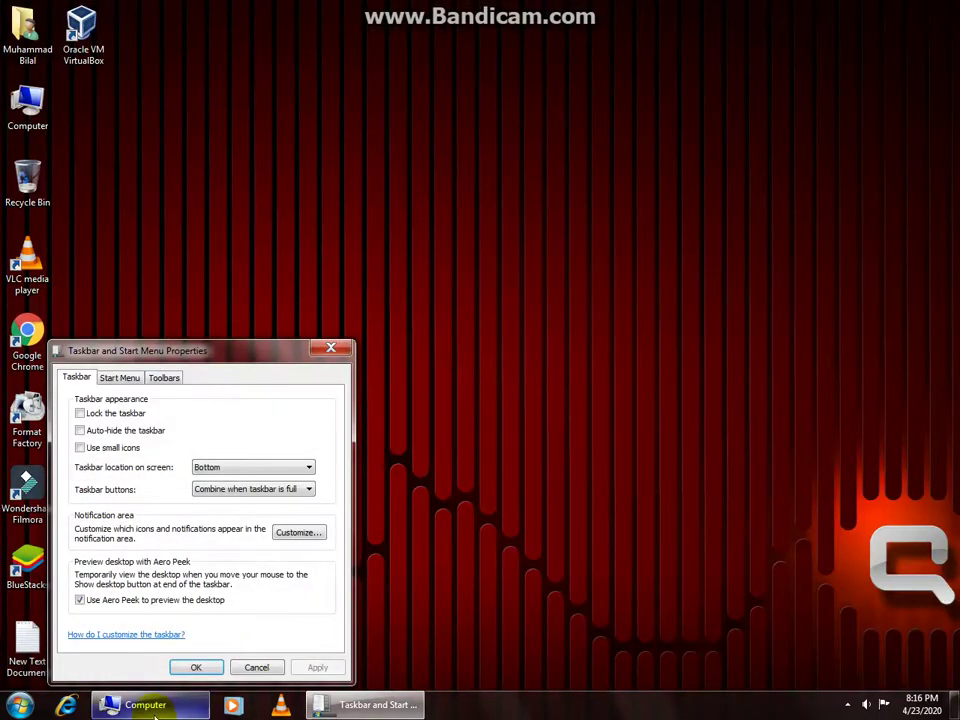
pyautogui.click(240, 490)
pyautogui.click(238, 502)
pyautogui.click(317, 667)
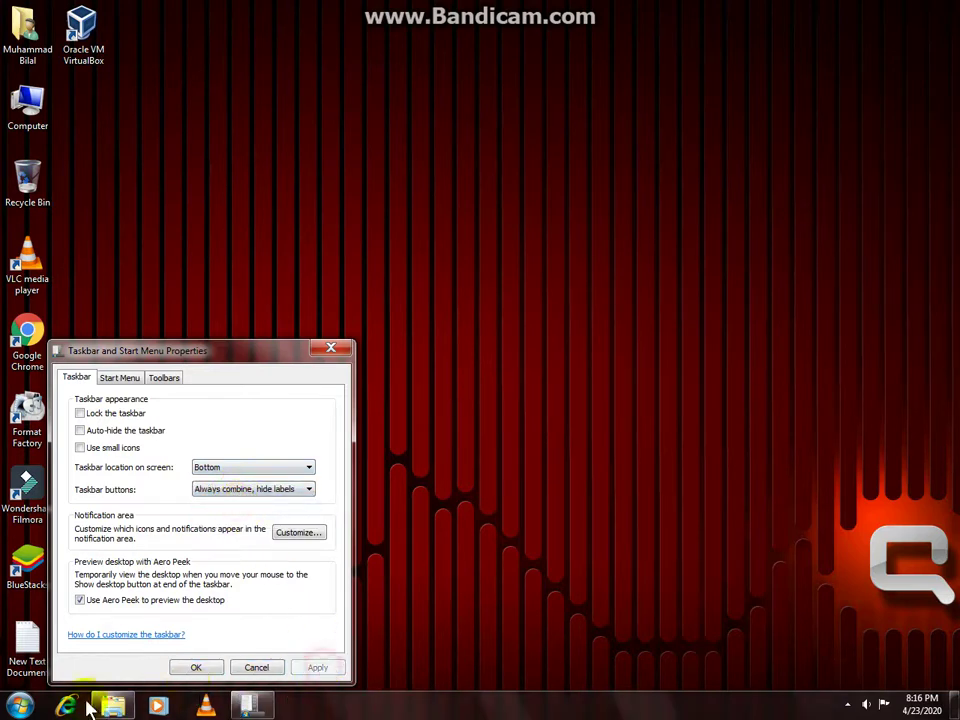
# - Restore and minimize the Computer window twice using its unlabeled taskbar item
pyautogui.click(124, 708)
pyautogui.click(124, 708)
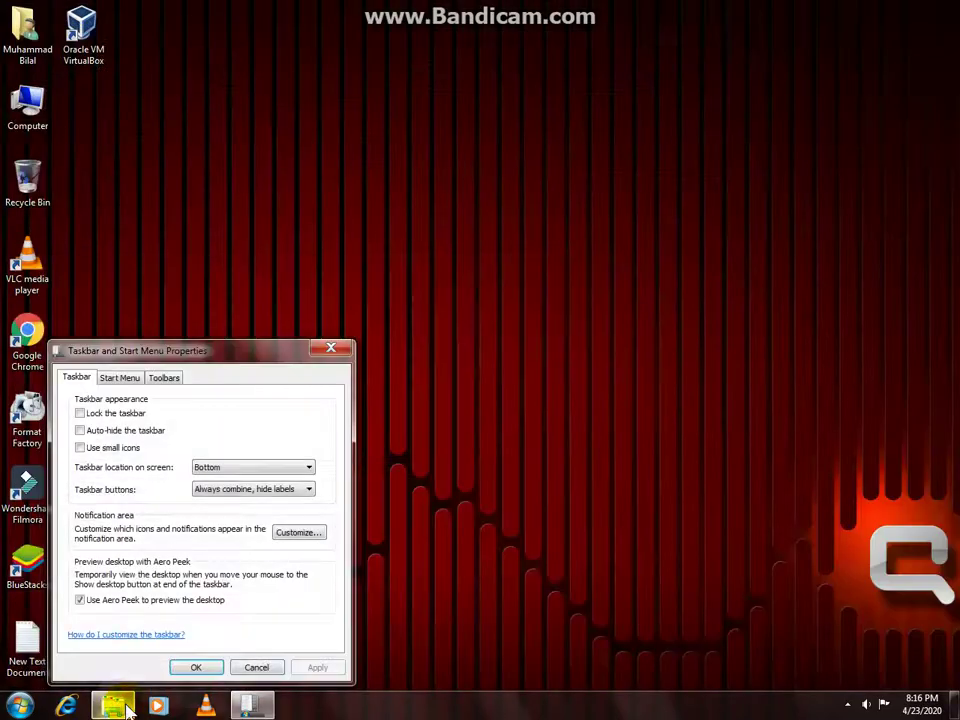
pyautogui.click(120, 708)
pyautogui.click(117, 708)
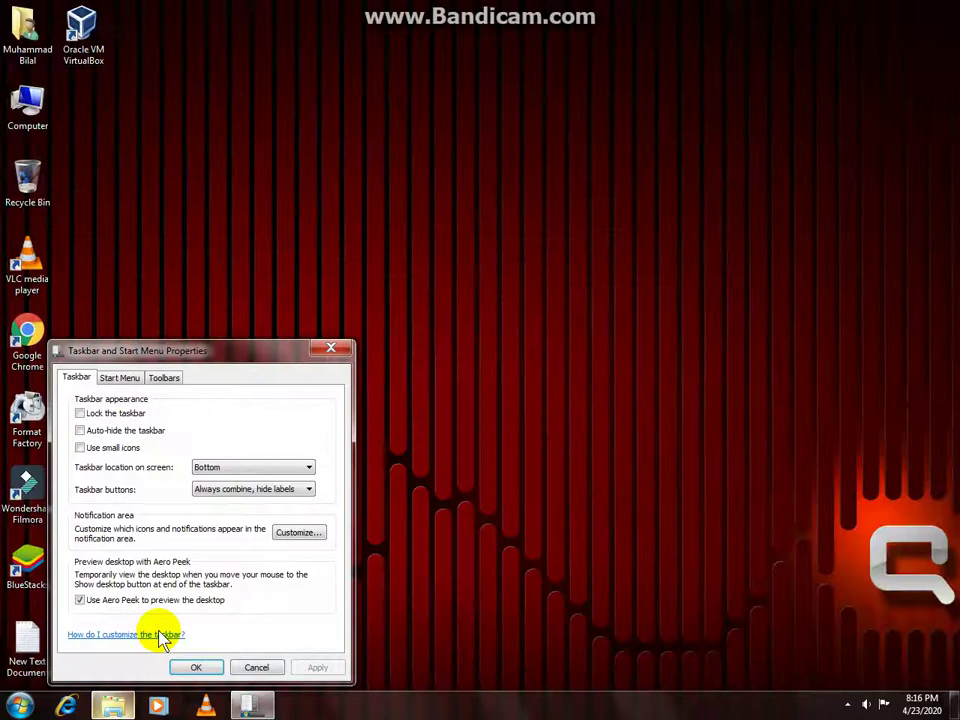
# - Set the taskbar buttons to "Combine when taskbar is full", apply the change, and close the properties dialog
pyautogui.click(240, 489)
pyautogui.click(226, 513)
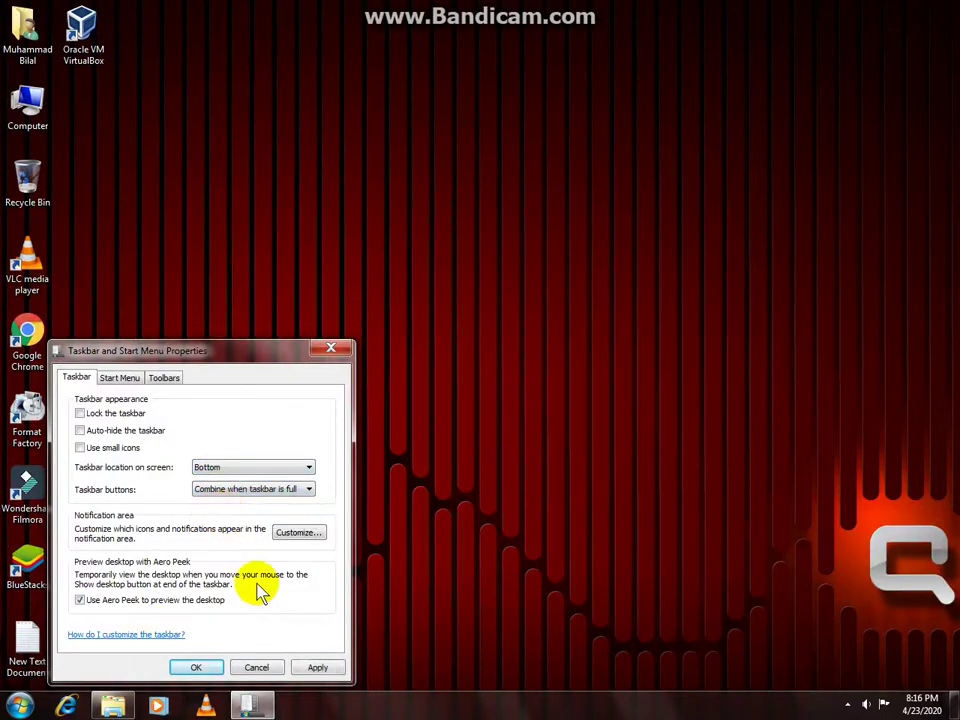
pyautogui.click(313, 668)
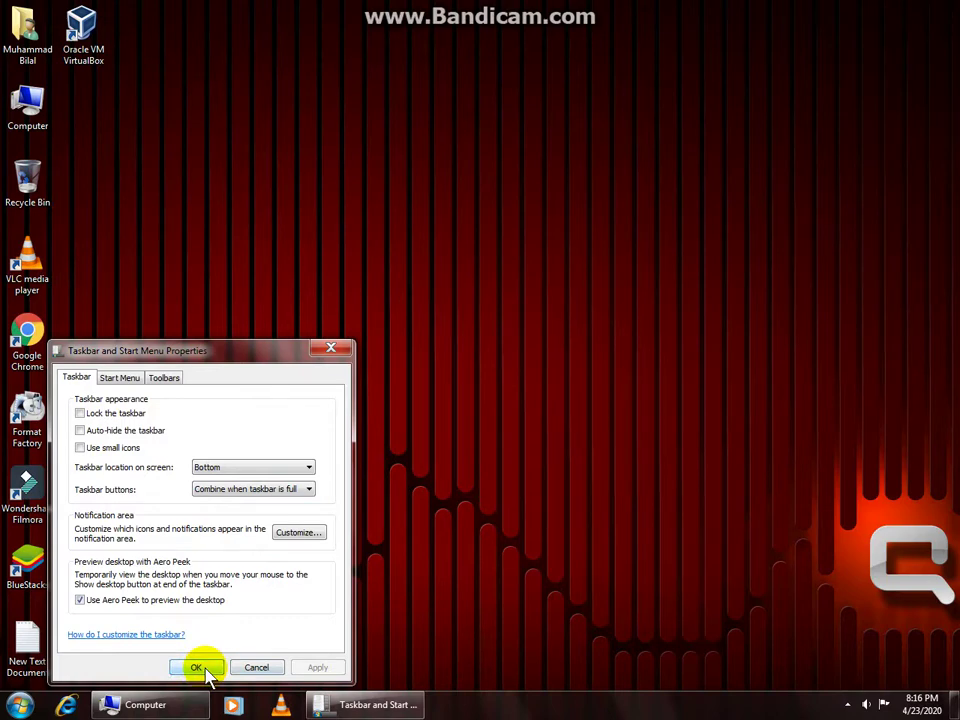
pyautogui.click(203, 669)
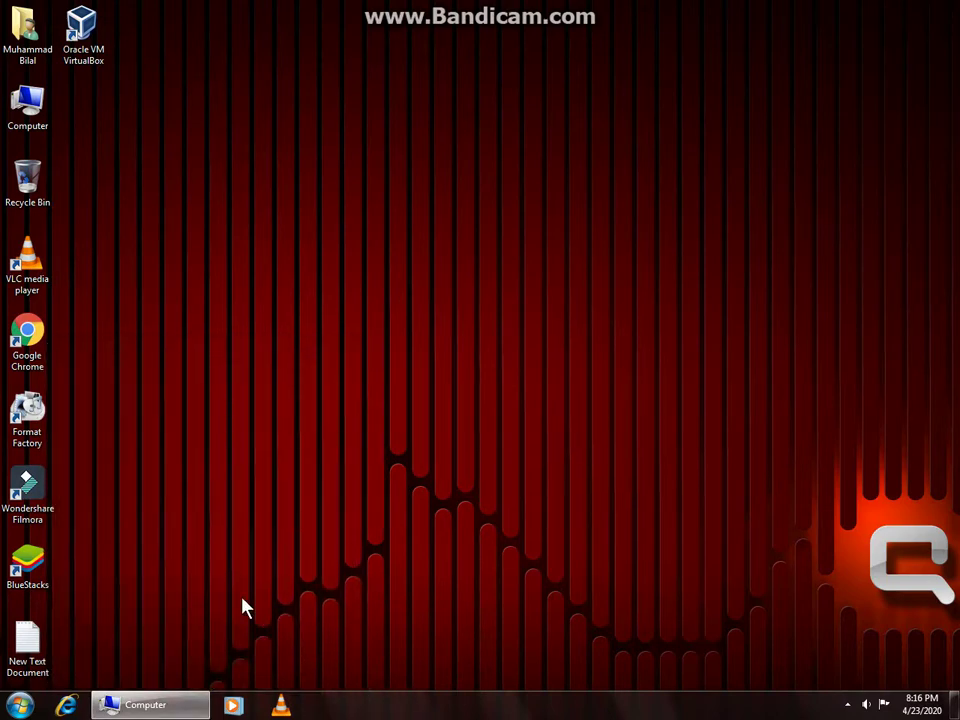
# - Restore the minimized Computer window, close it, and refresh the desktop
pyautogui.click(178, 706)
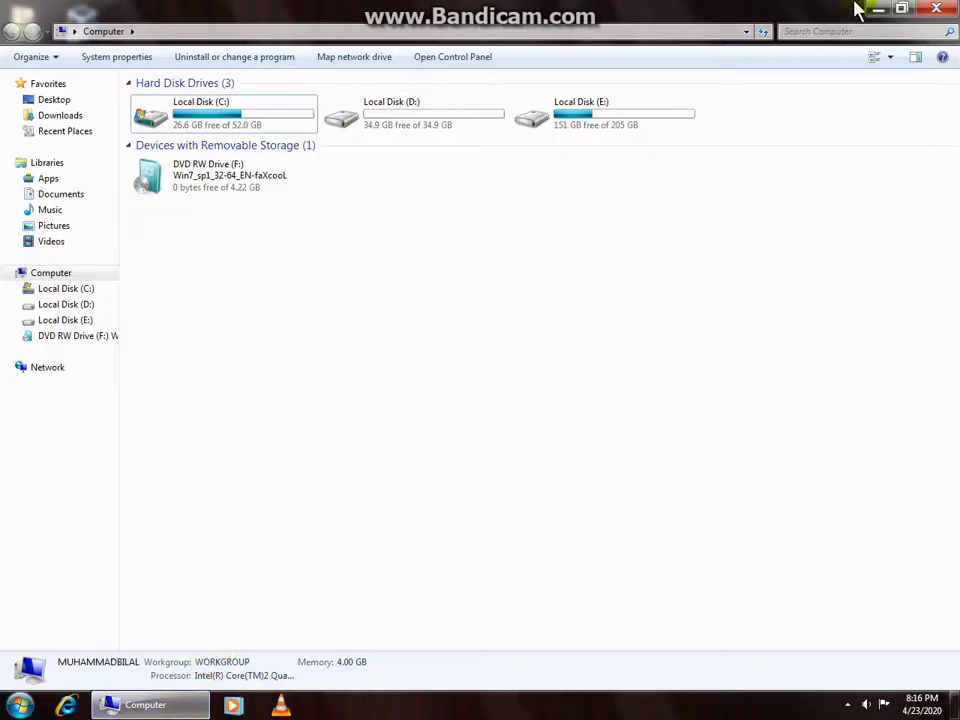
pyautogui.click(933, 10)
pyautogui.rightClick(508, 62)
pyautogui.click(568, 103)
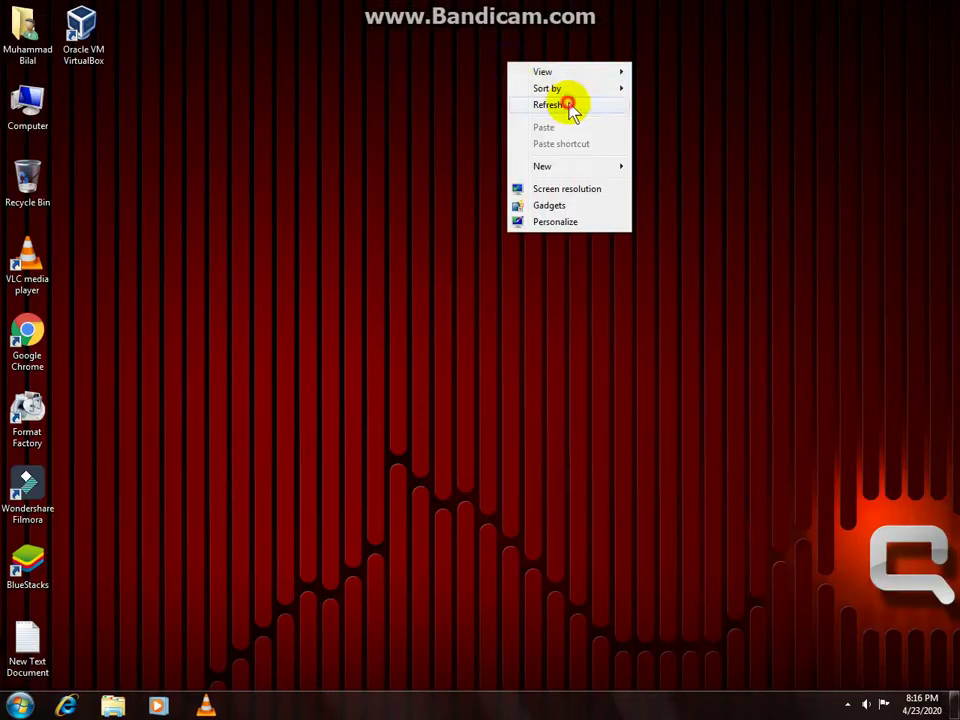
# - Look over the desktop's sorting and view options, and hide all desktop icons
pyautogui.rightClick(440, 62)
pyautogui.moveTo(516, 86)
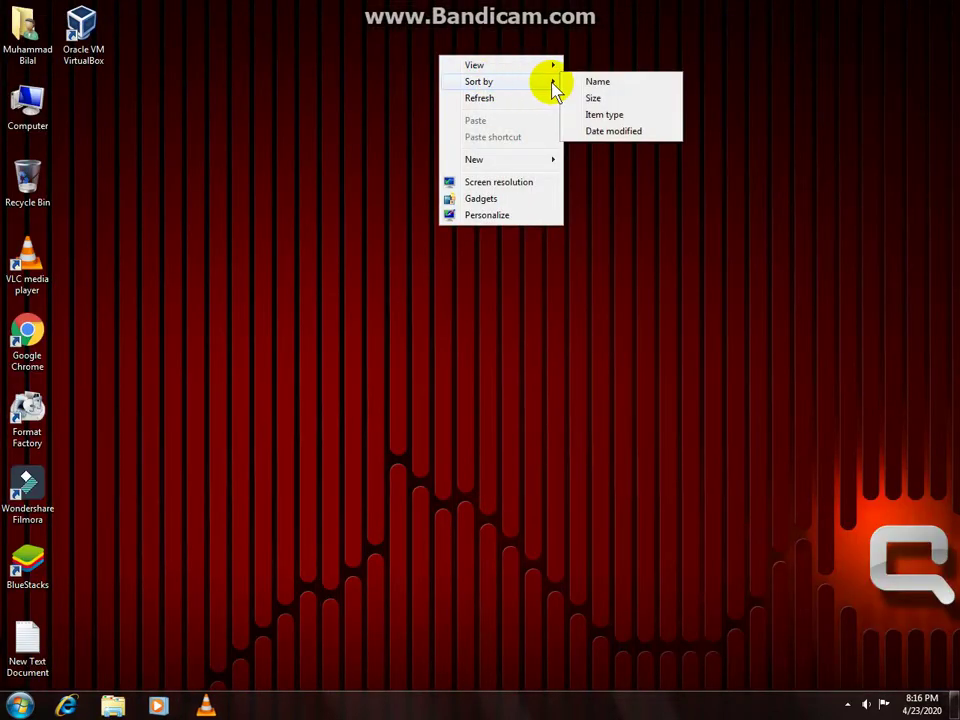
pyautogui.moveTo(553, 68)
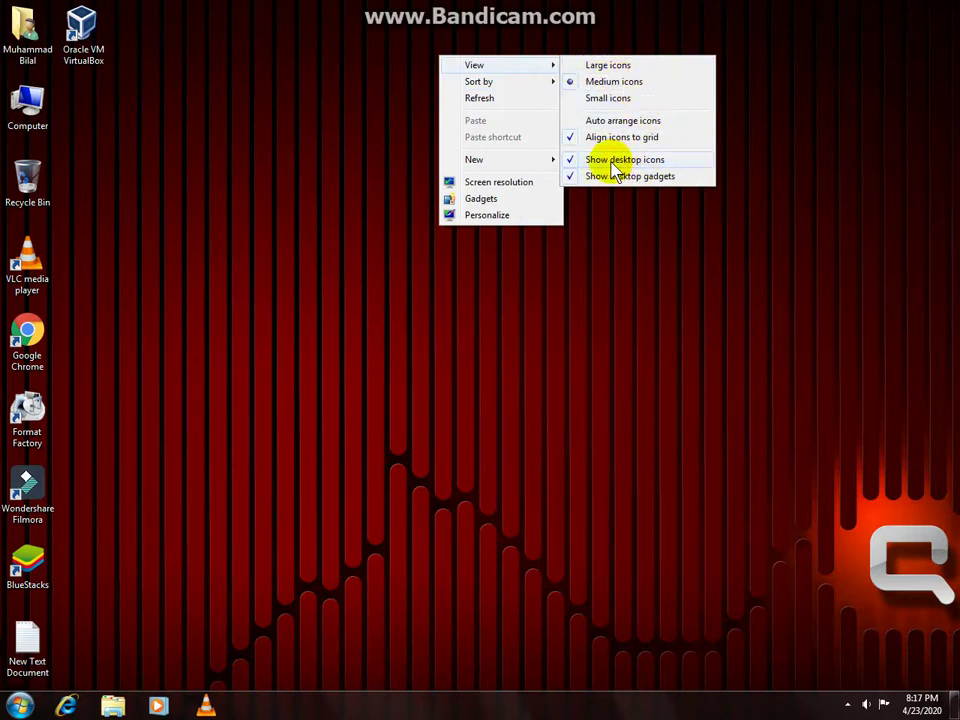
pyautogui.moveTo(113, 102); pyautogui.dragTo(170, 80)
pyautogui.moveTo(128, 2); pyautogui.dragTo(4, 688)
pyautogui.click(395, 83)
pyautogui.rightClick(395, 81)
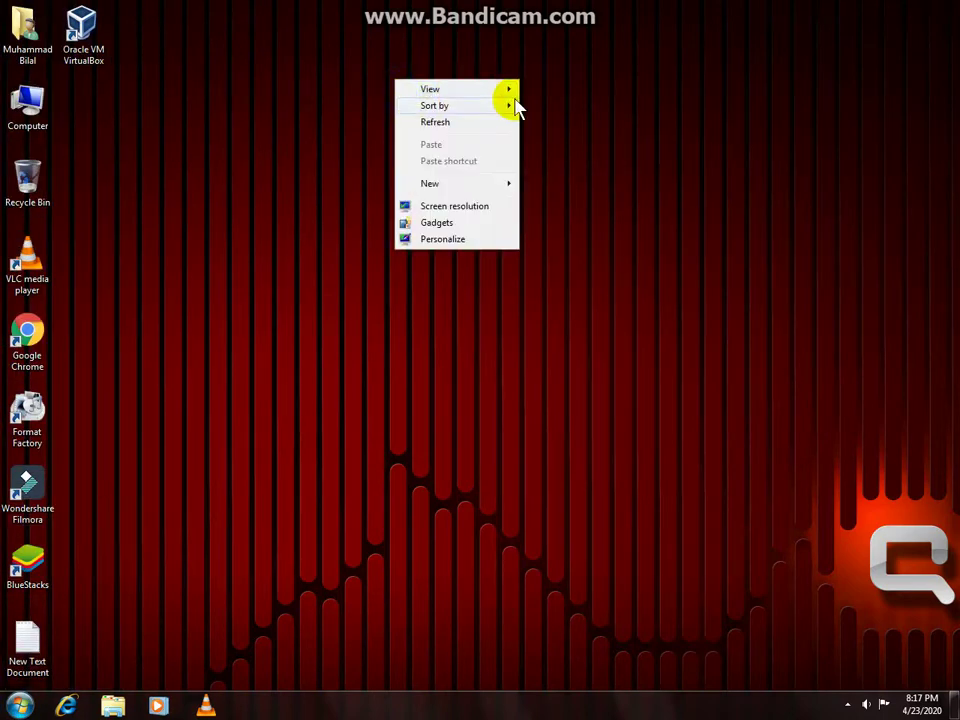
pyautogui.click(542, 183)
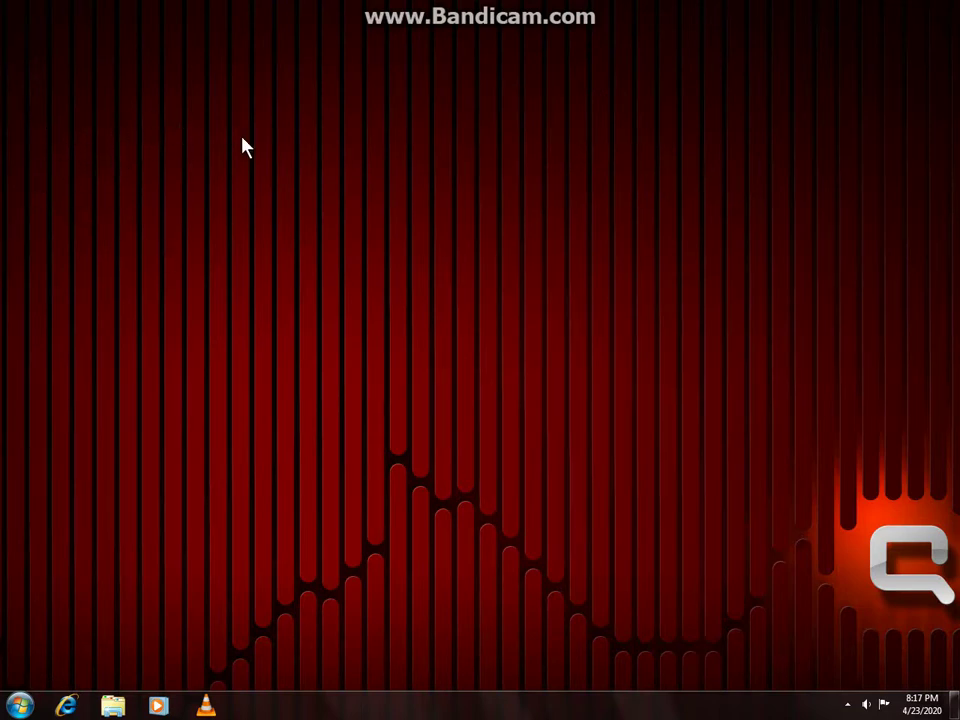
# - Turn on "Show desktop icons" to bring the icons back onto the desktop
pyautogui.rightClick(379, 77)
pyautogui.click(484, 88)
pyautogui.moveTo(484, 88)
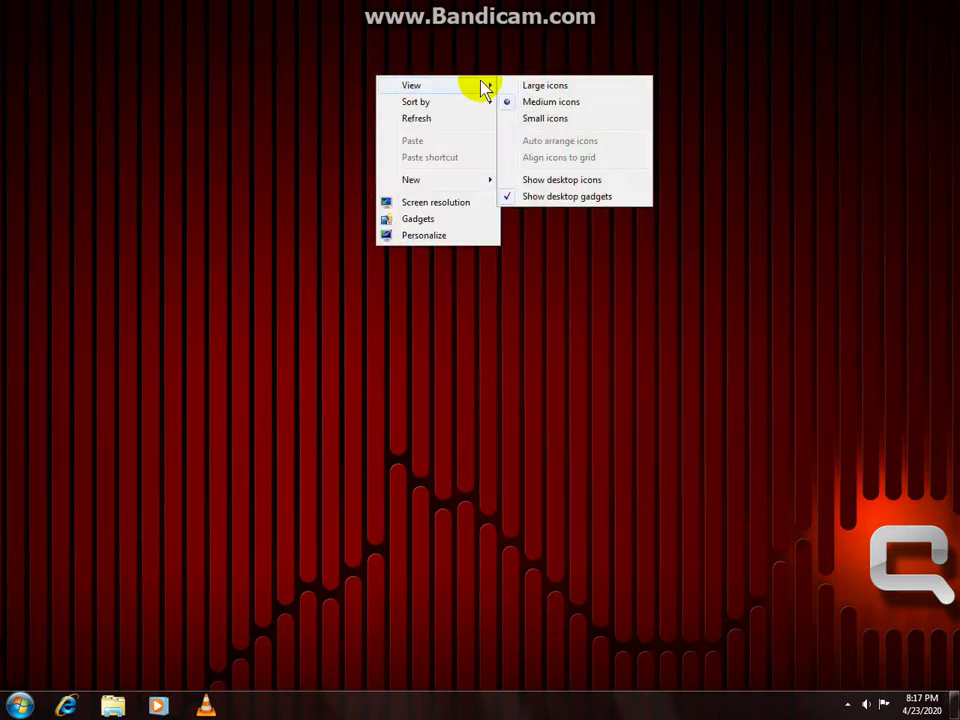
pyautogui.click(549, 181)
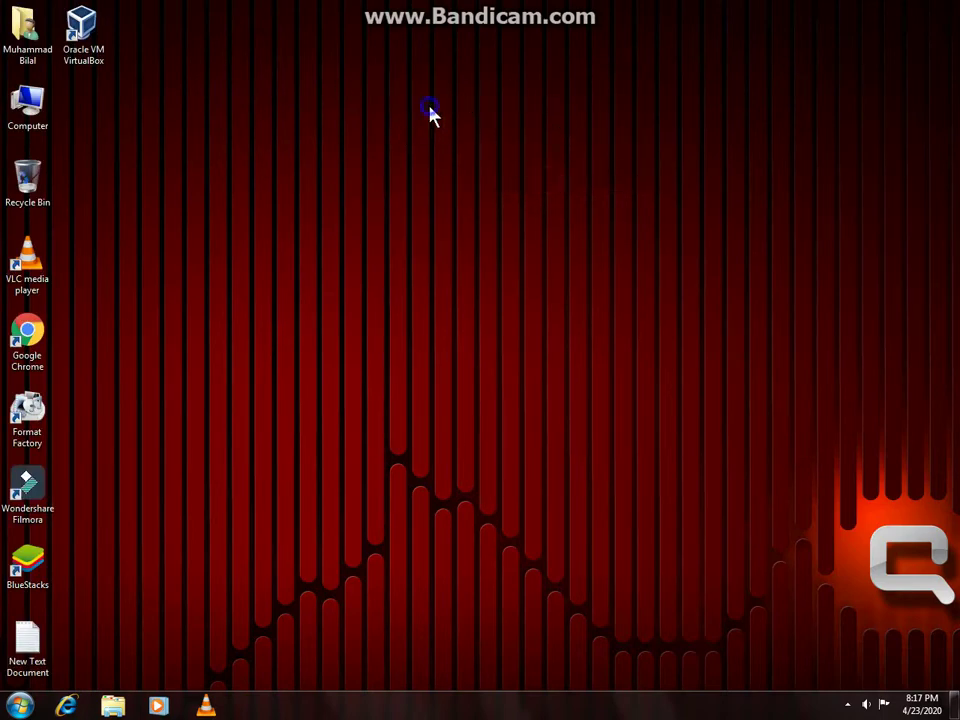
# - Change the desktop icon size to Large icons
pyautogui.rightClick(431, 106)
pyautogui.click(482, 118)
pyautogui.rightClick(336, 93)
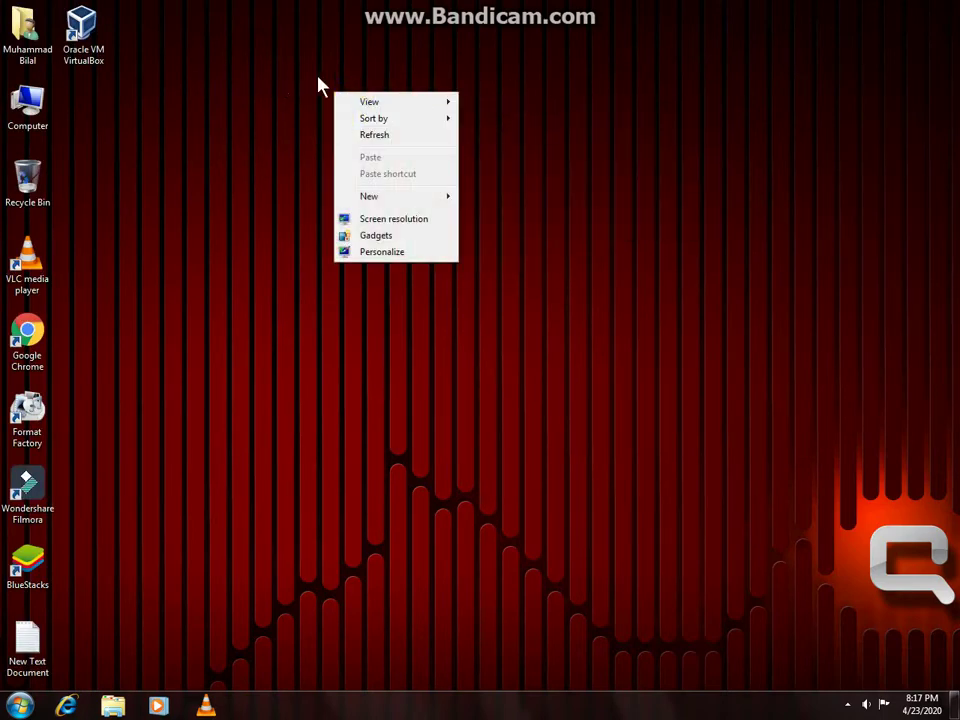
pyautogui.moveTo(230, 45); pyautogui.dragTo(6, 170)
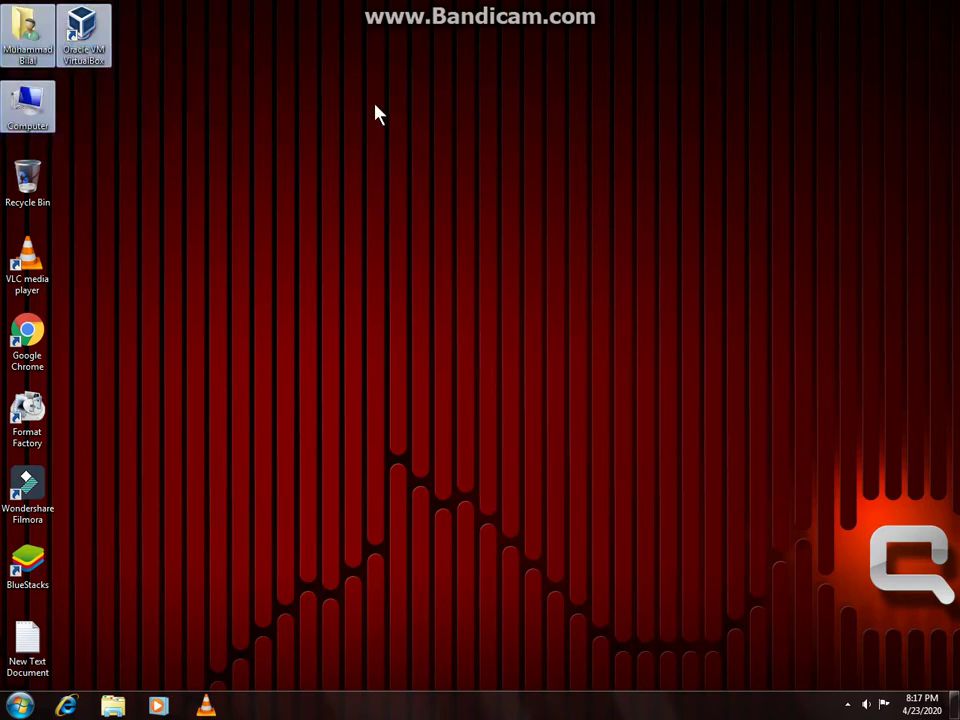
pyautogui.rightClick(375, 105)
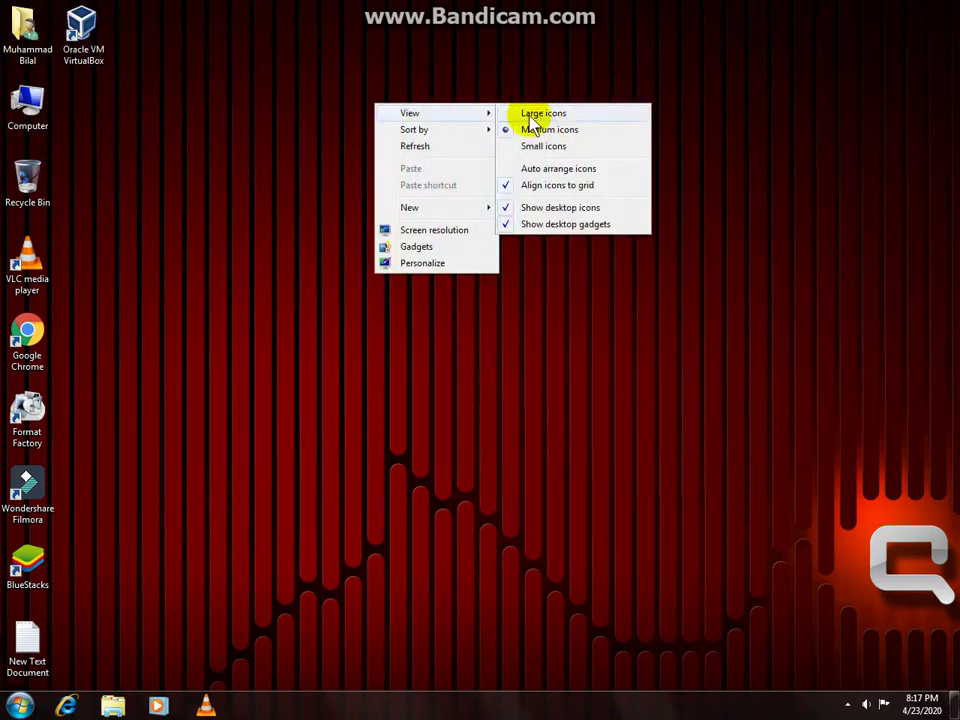
pyautogui.click(541, 114)
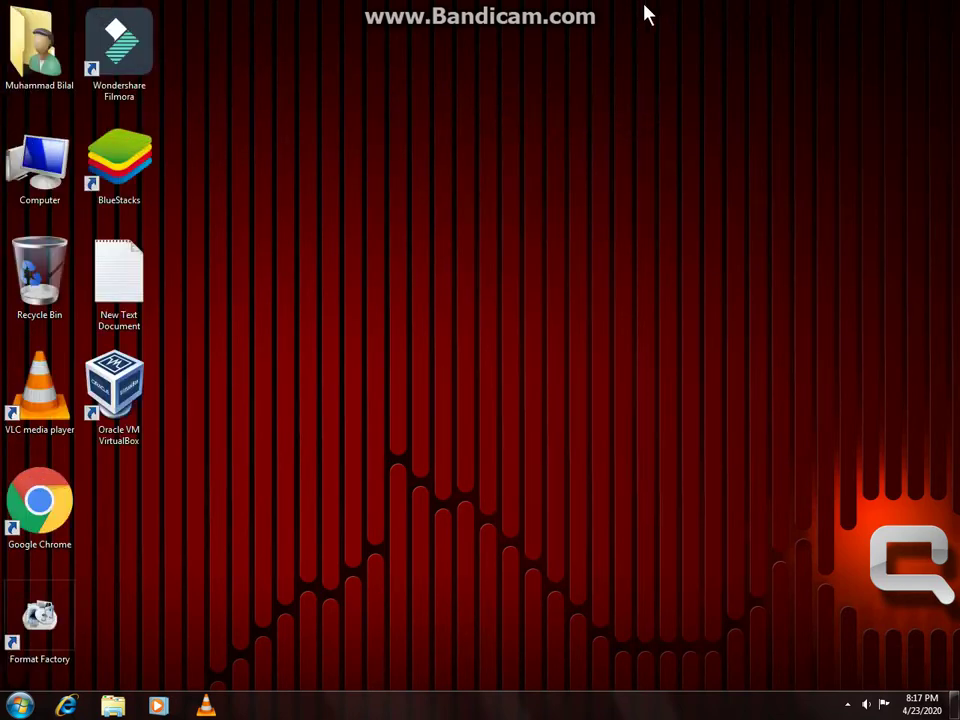
# - Change the desktop icon size to Small icons
pyautogui.rightClick(462, 117)
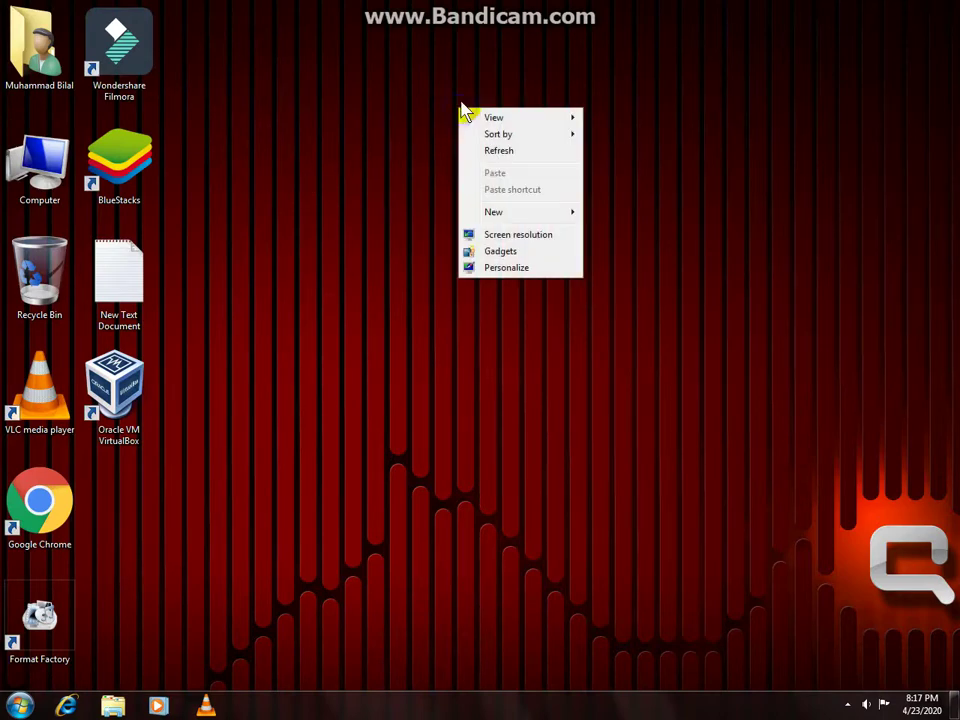
pyautogui.rightClick(392, 88)
pyautogui.moveTo(508, 104)
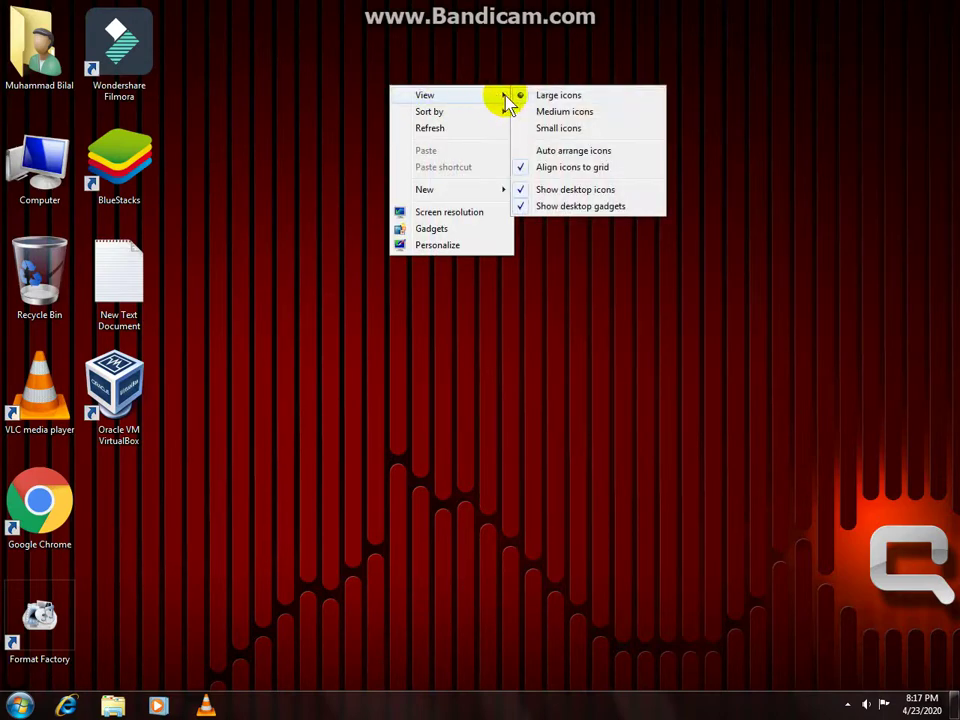
pyautogui.click(557, 130)
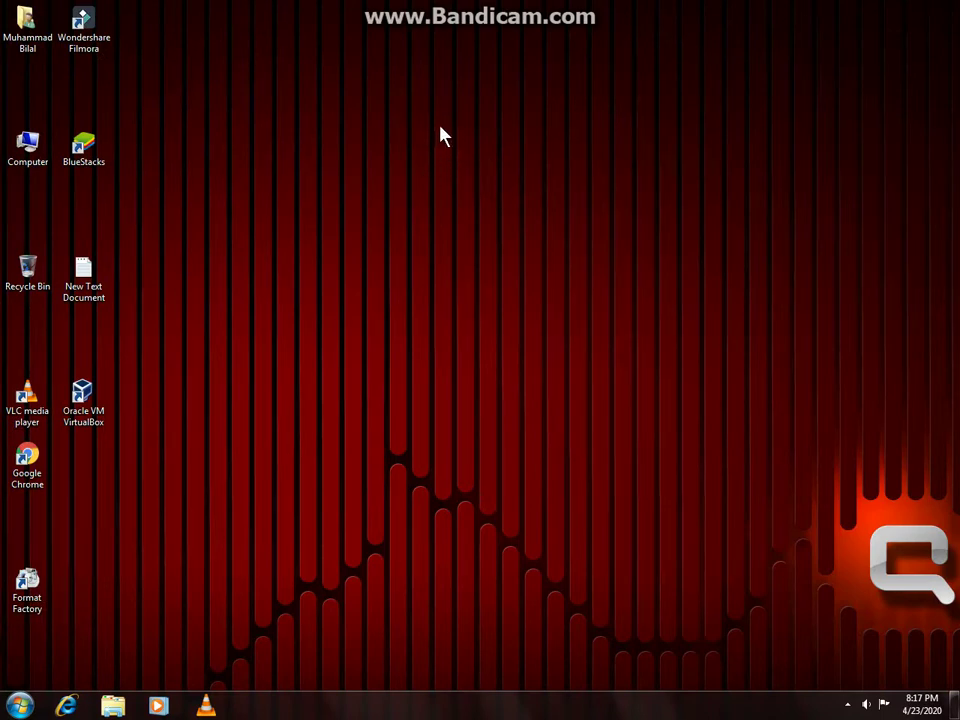
# - Set the desktop icons to the Medium icons size
pyautogui.rightClick(437, 119)
pyautogui.moveTo(540, 132)
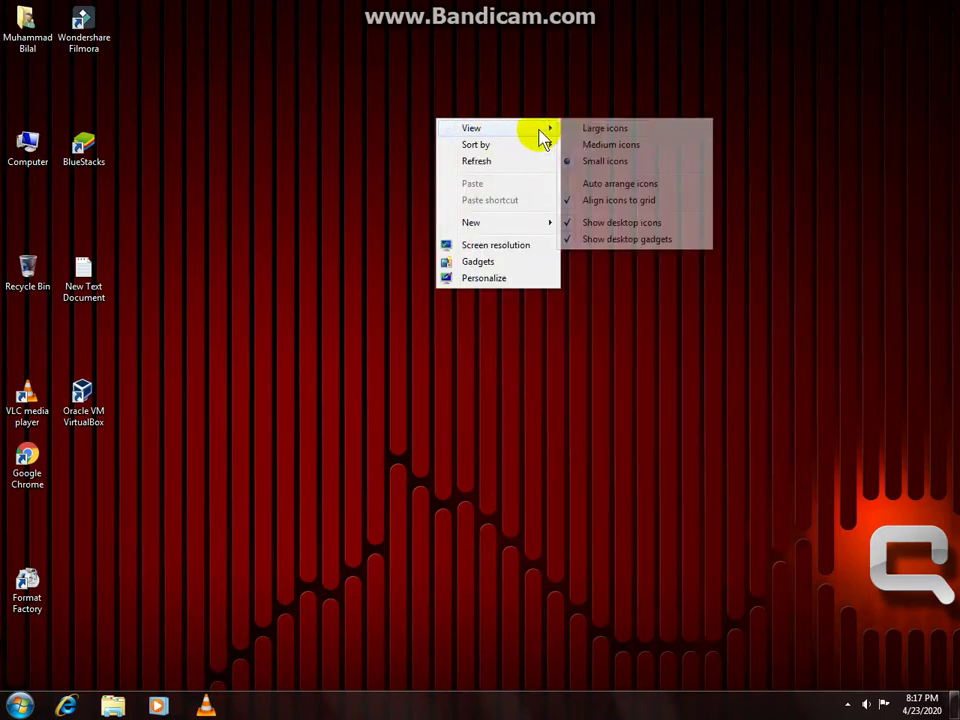
pyautogui.click(610, 146)
# - Move the VLC media player, Oracle VM VirtualBox, Google Chrome and Format Factory icons up, directly below the Recycle Bin row
pyautogui.moveTo(328, 154); pyautogui.dragTo(38, 124)
pyautogui.moveTo(251, 274); pyautogui.dragTo(2, 578)
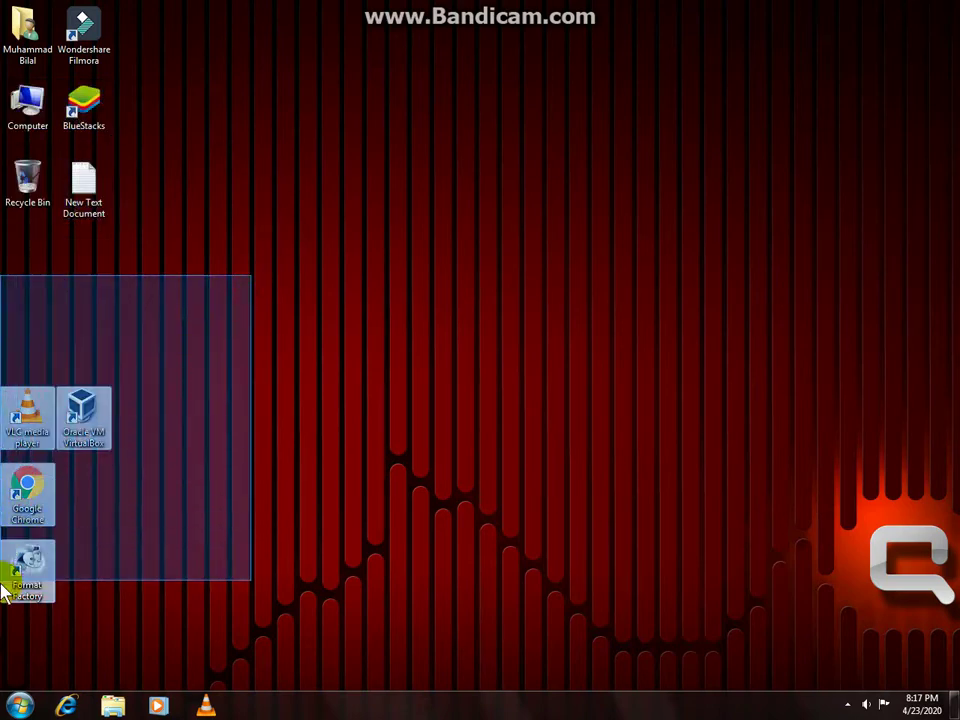
pyautogui.moveTo(5, 425); pyautogui.dragTo(13, 255)
pyautogui.click(301, 188)
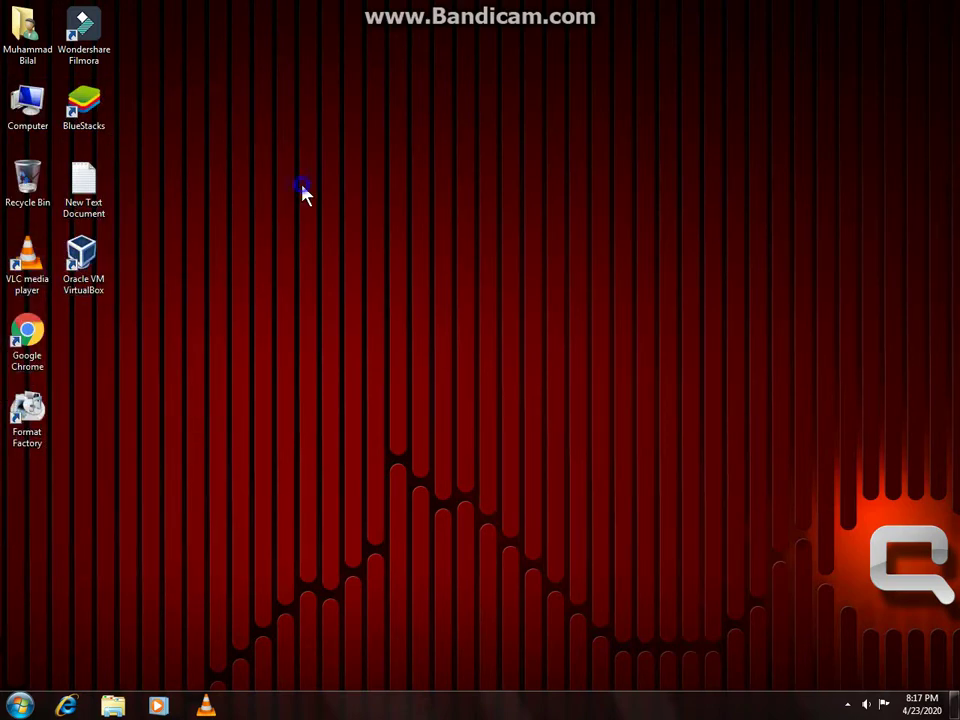
# - Refresh the desktop three times
pyautogui.rightClick(302, 187)
pyautogui.click(352, 230)
pyautogui.rightClick(314, 195)
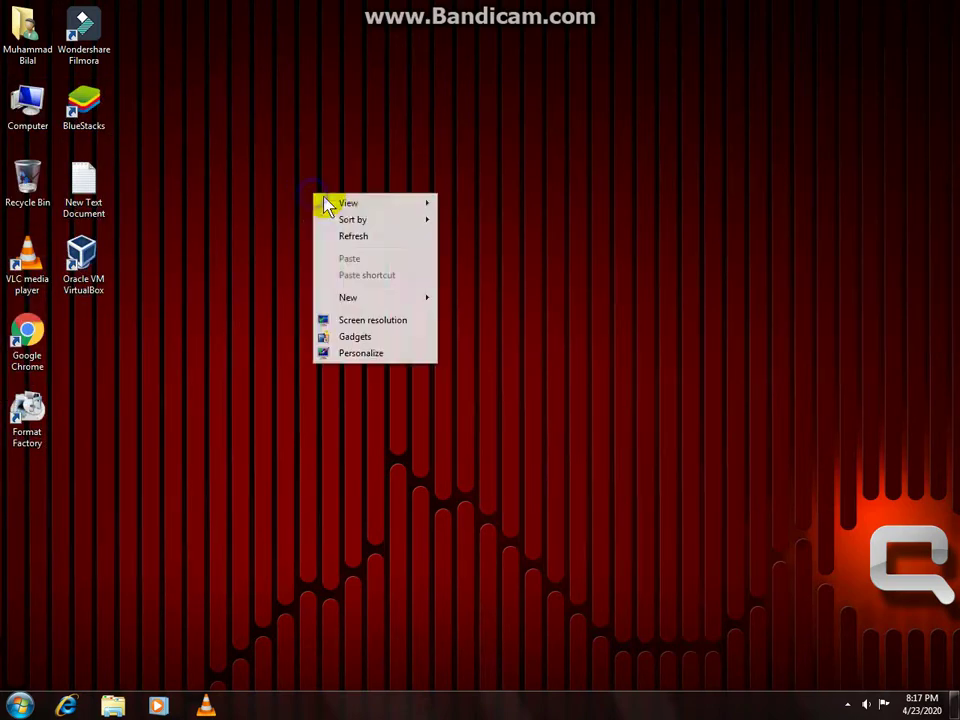
pyautogui.click(364, 238)
pyautogui.rightClick(348, 201)
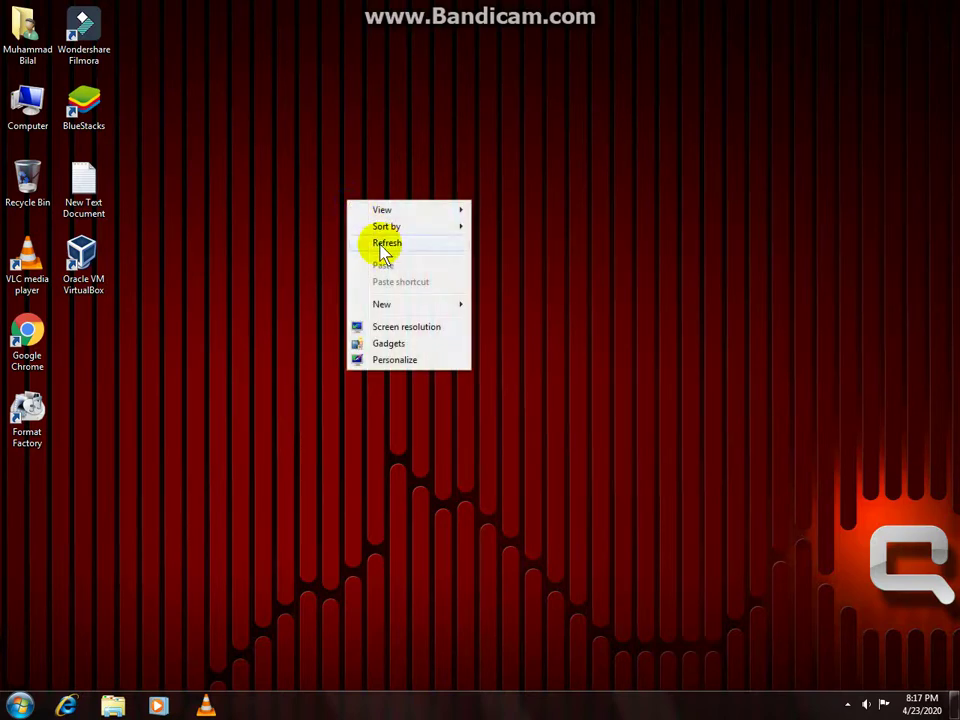
pyautogui.click(384, 247)
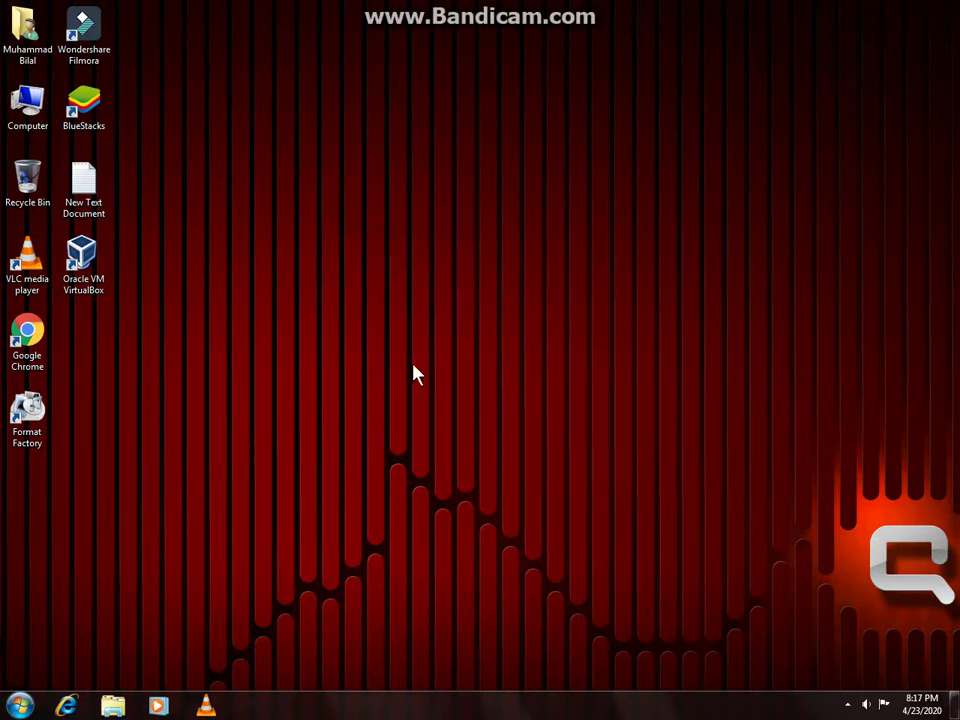
# - Open the desktop's Personalization settings and move the window higher on the screen
pyautogui.rightClick(440, 372)
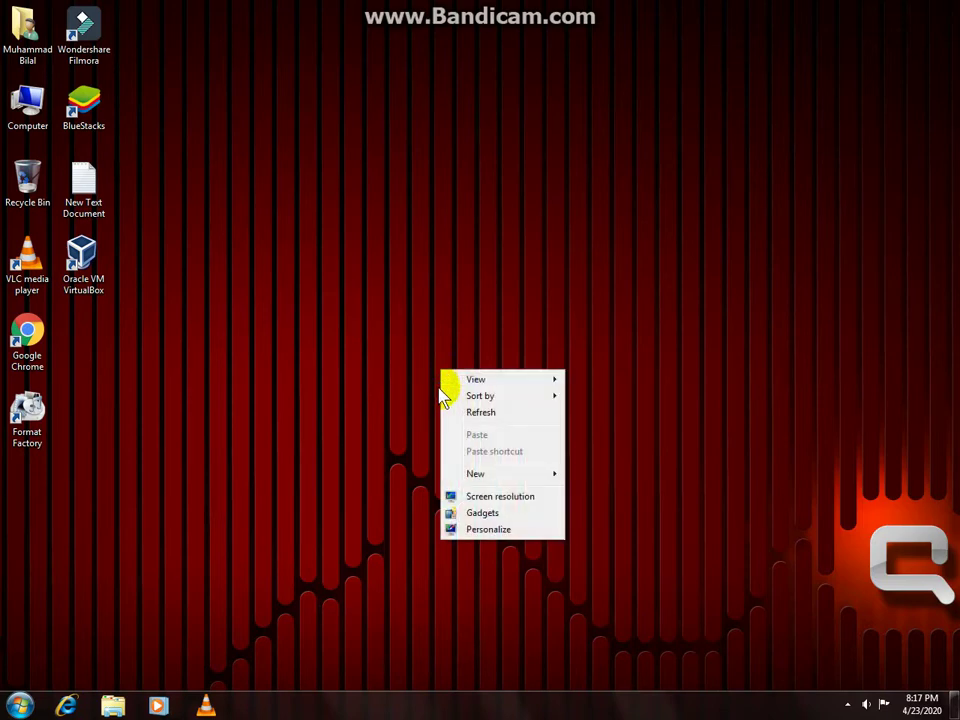
pyautogui.click(497, 530)
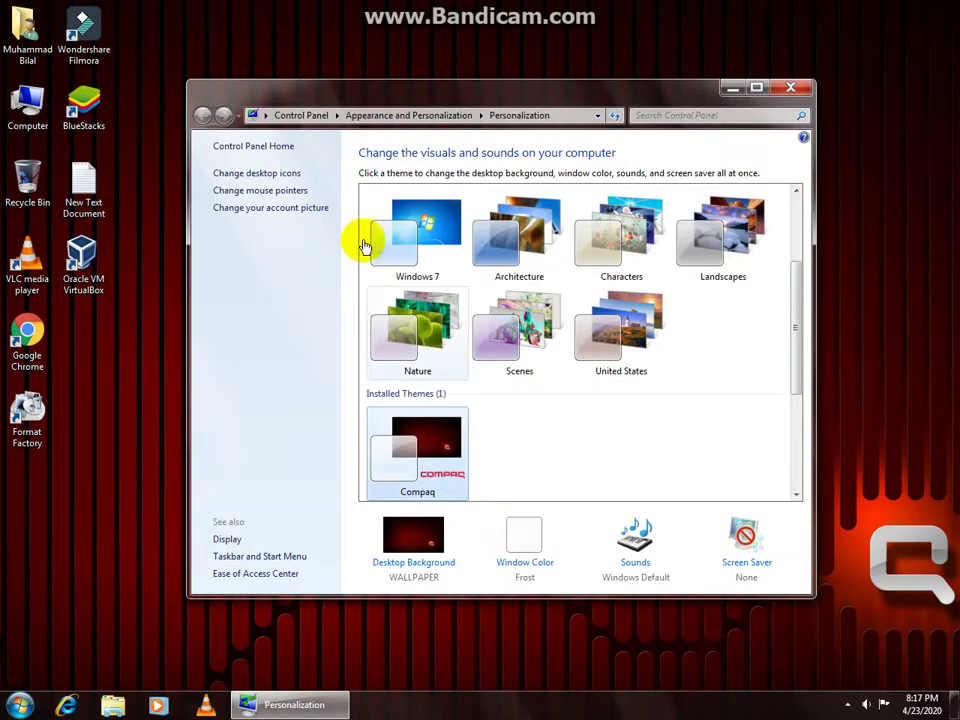
pyautogui.moveTo(426, 94); pyautogui.dragTo(422, 10)
pyautogui.click(900, 12)
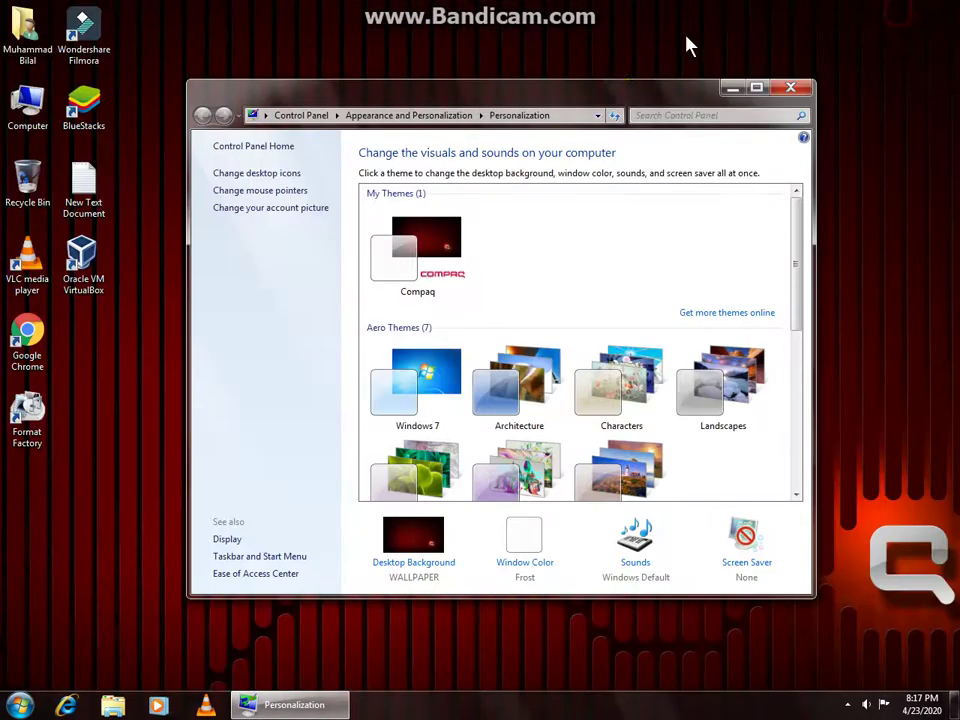
pyautogui.moveTo(607, 100); pyautogui.dragTo(600, 39)
# - Apply the Windows 7 Aero theme, then minimize and restore the Personalization window to preview the desktop
pyautogui.click(425, 300)
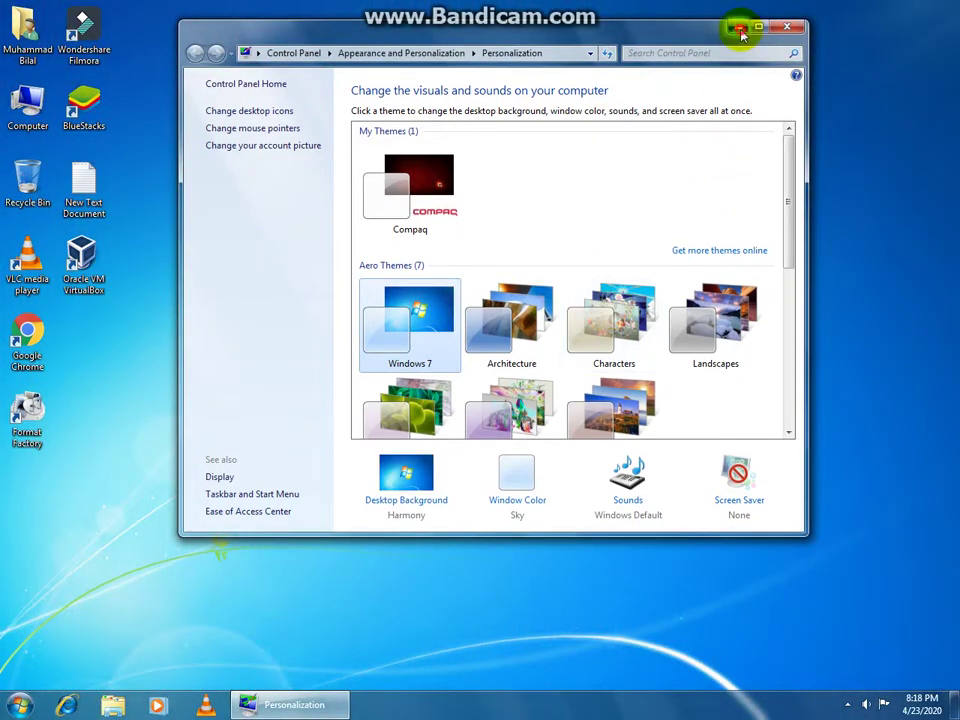
pyautogui.click(740, 30)
pyautogui.click(295, 704)
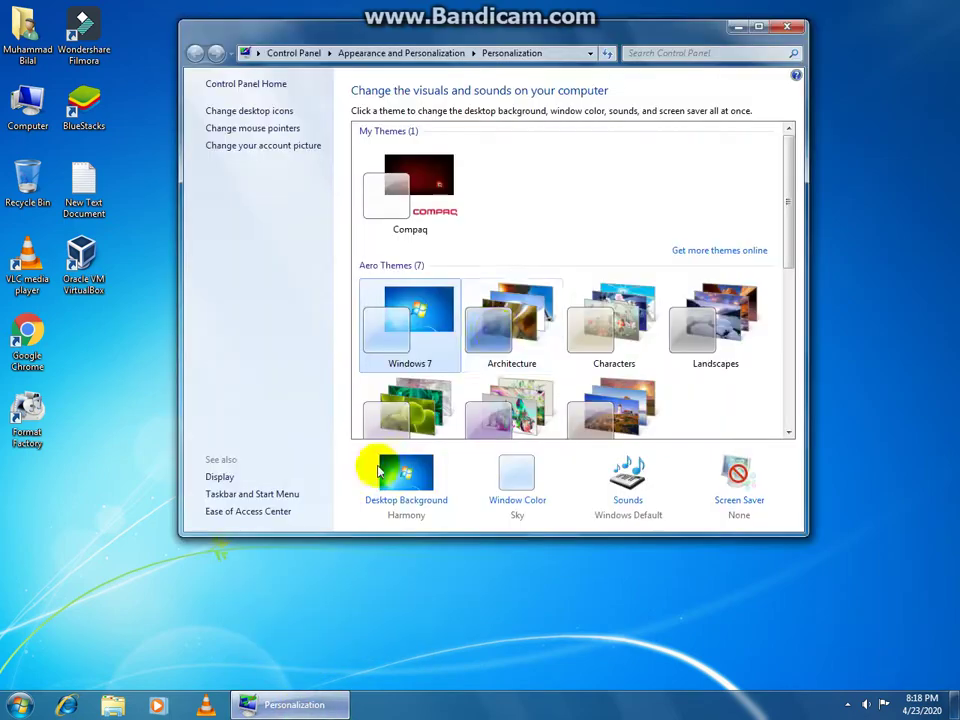
# - Apply the Landscapes Aero theme, look through the other themes, and minimize and restore the window to preview the desktop
pyautogui.click(703, 317)
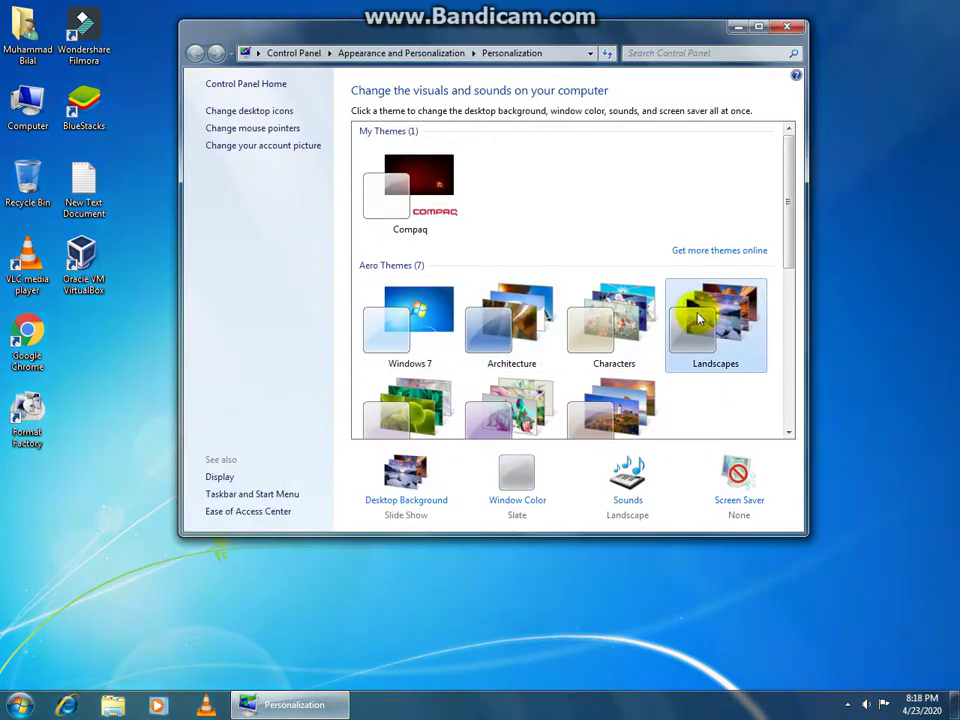
pyautogui.scroll(-1, 648, 390)
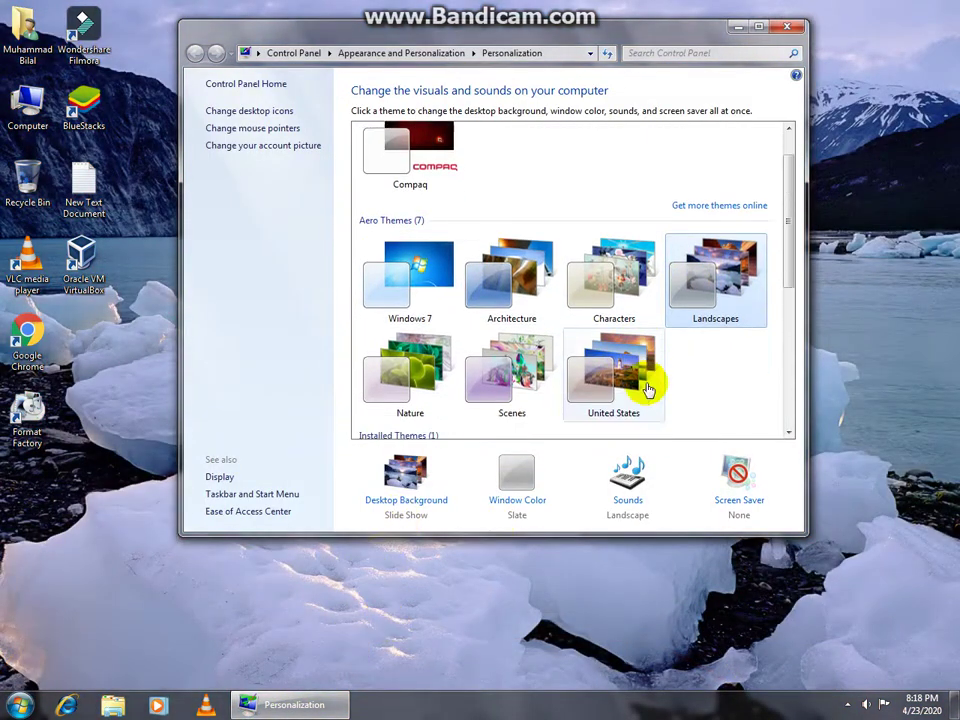
pyautogui.scroll(-5, 670, 375)
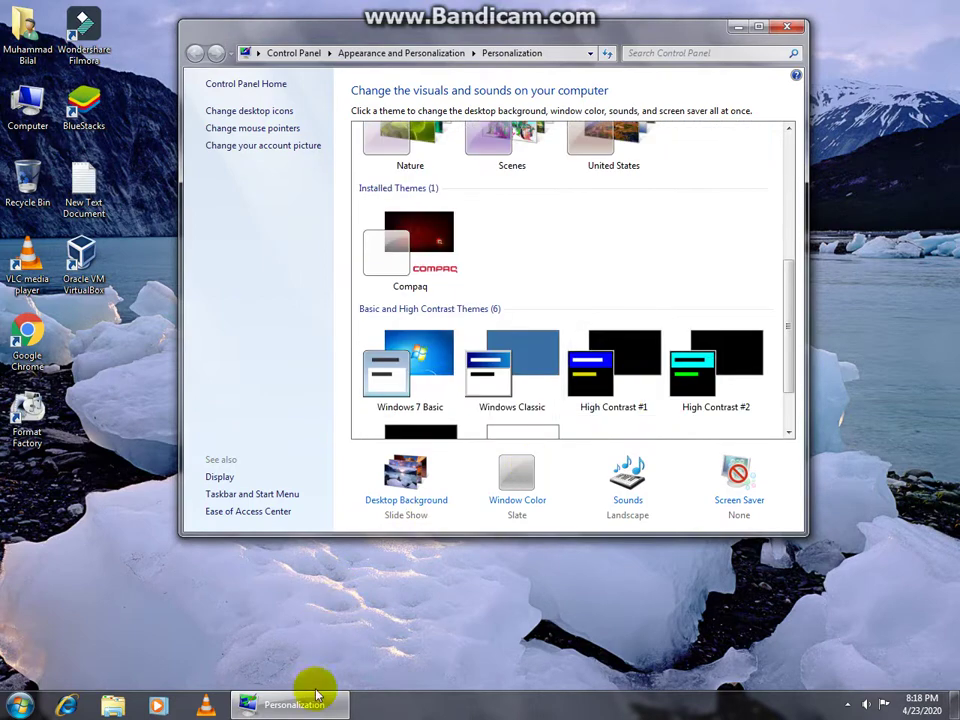
pyautogui.click(316, 693)
pyautogui.click(280, 703)
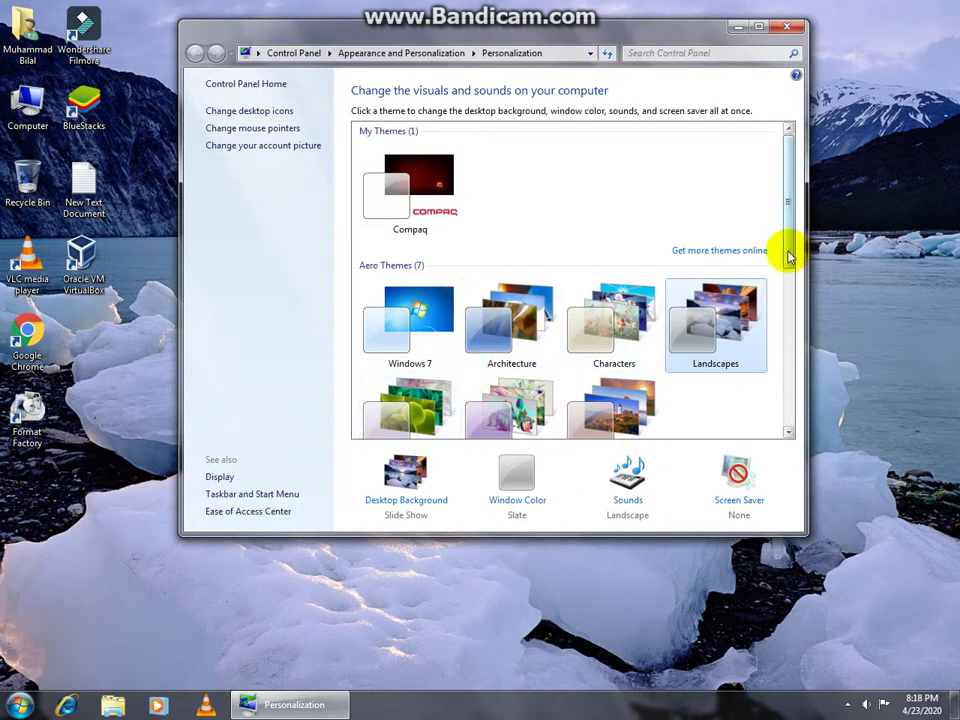
# - Apply the Compaq theme from My Themes and from Installed Themes, preview the desktop, and close the Personalization window
pyautogui.click(424, 196)
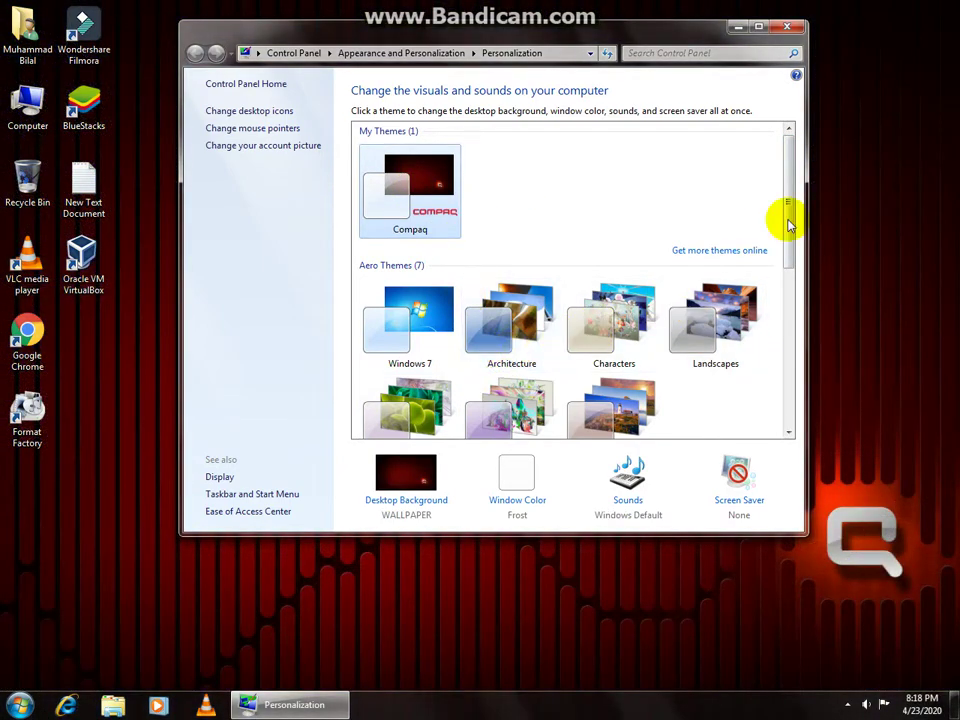
pyautogui.moveTo(790, 228); pyautogui.dragTo(784, 364)
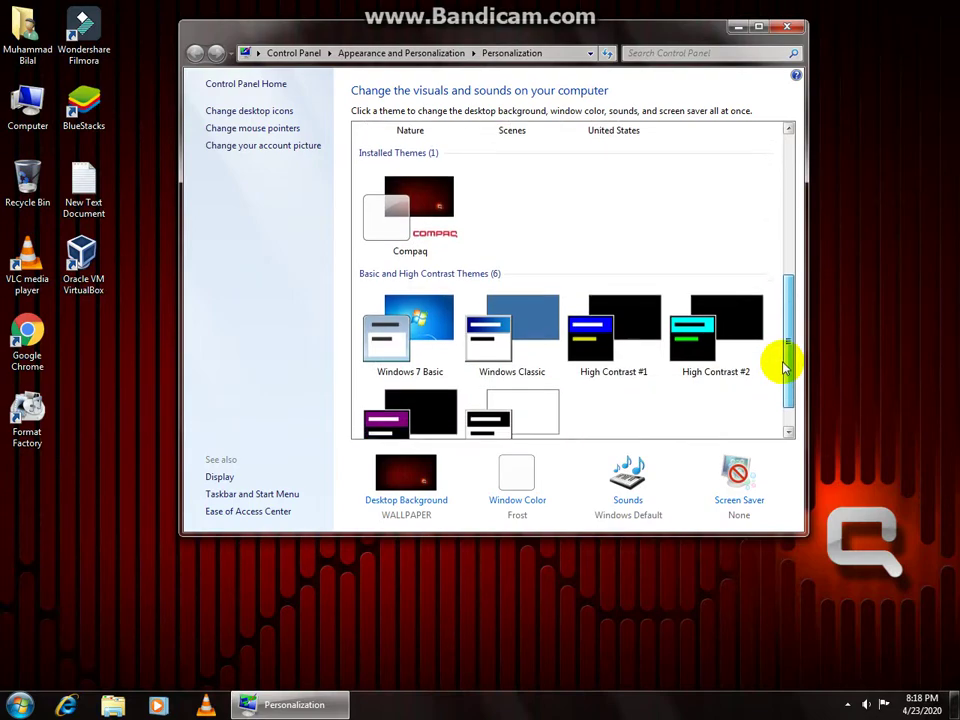
pyautogui.click(392, 214)
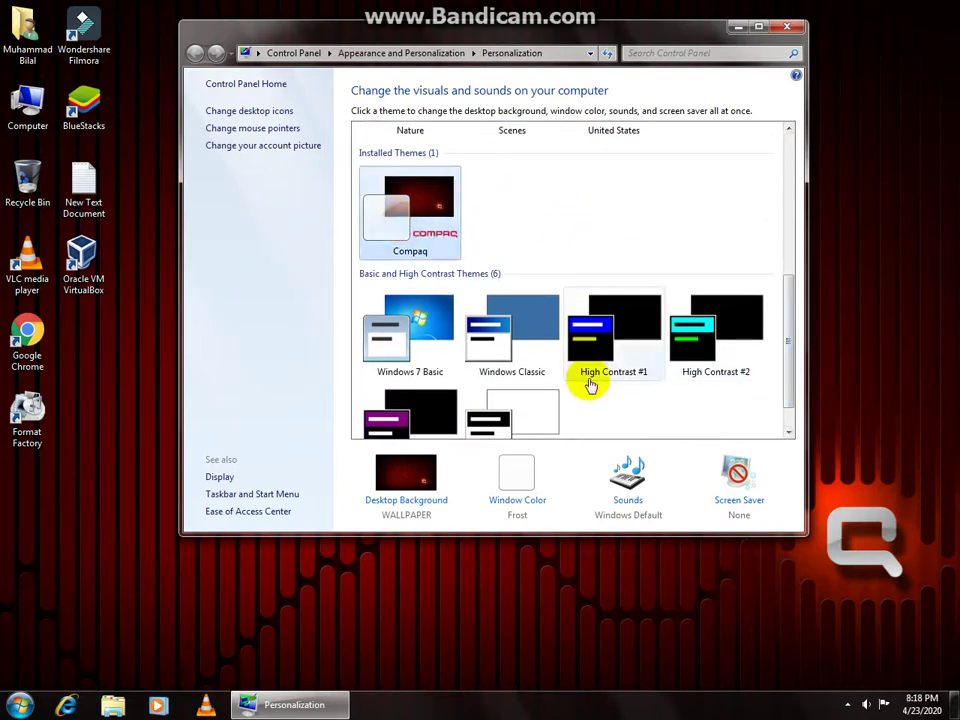
pyautogui.click(323, 713)
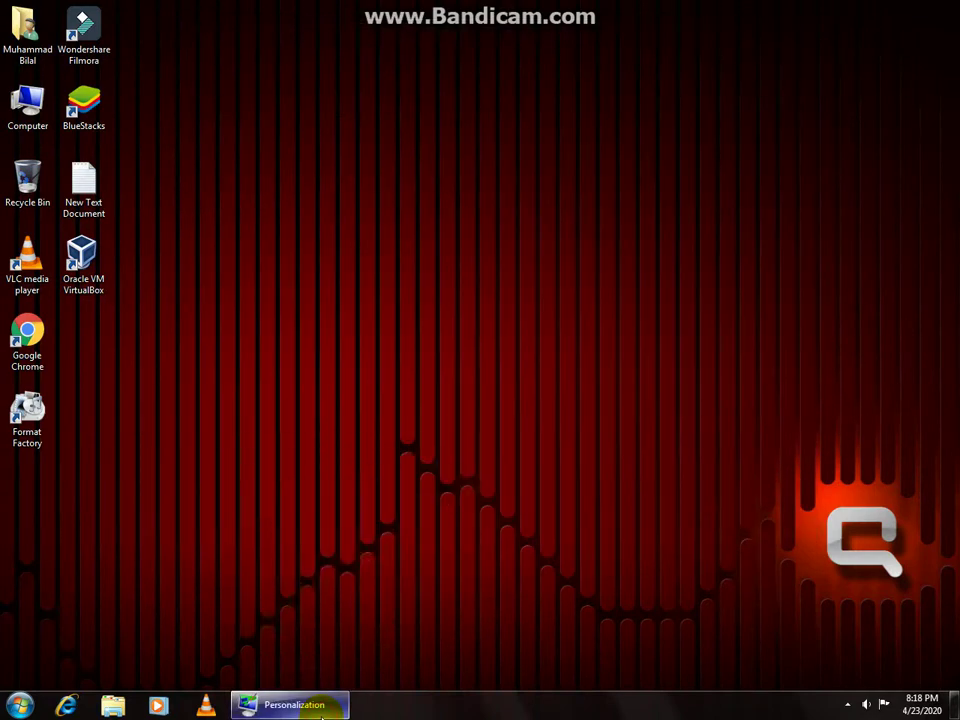
pyautogui.click(321, 713)
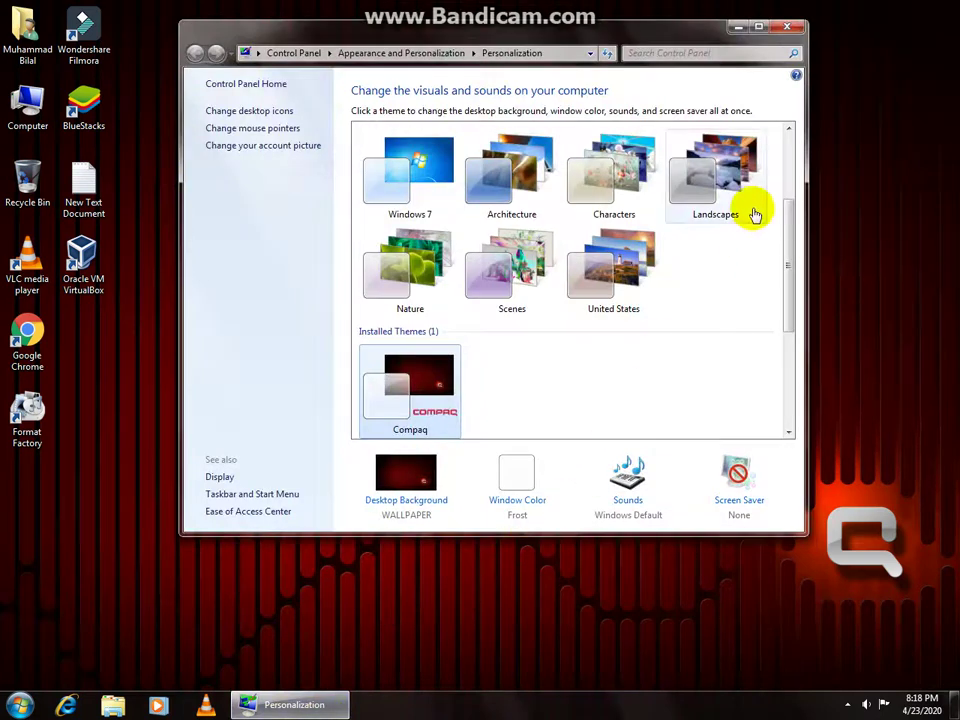
pyautogui.click(797, 33)
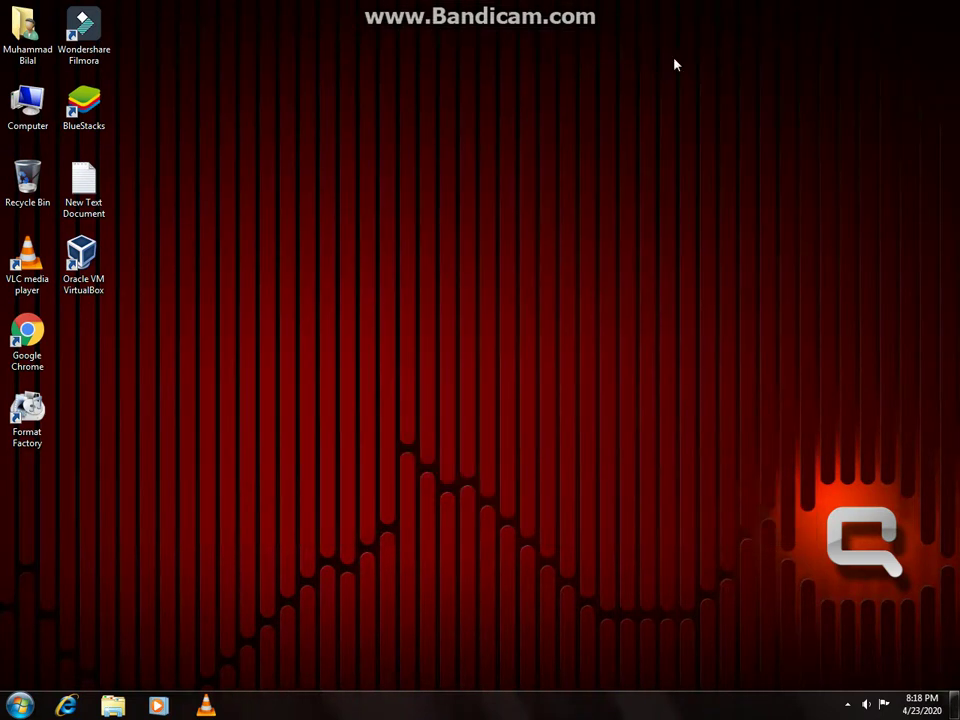
# - Refresh the desktop five times in a row
pyautogui.rightClick(521, 86)
pyautogui.click(592, 130)
pyautogui.rightClick(476, 120)
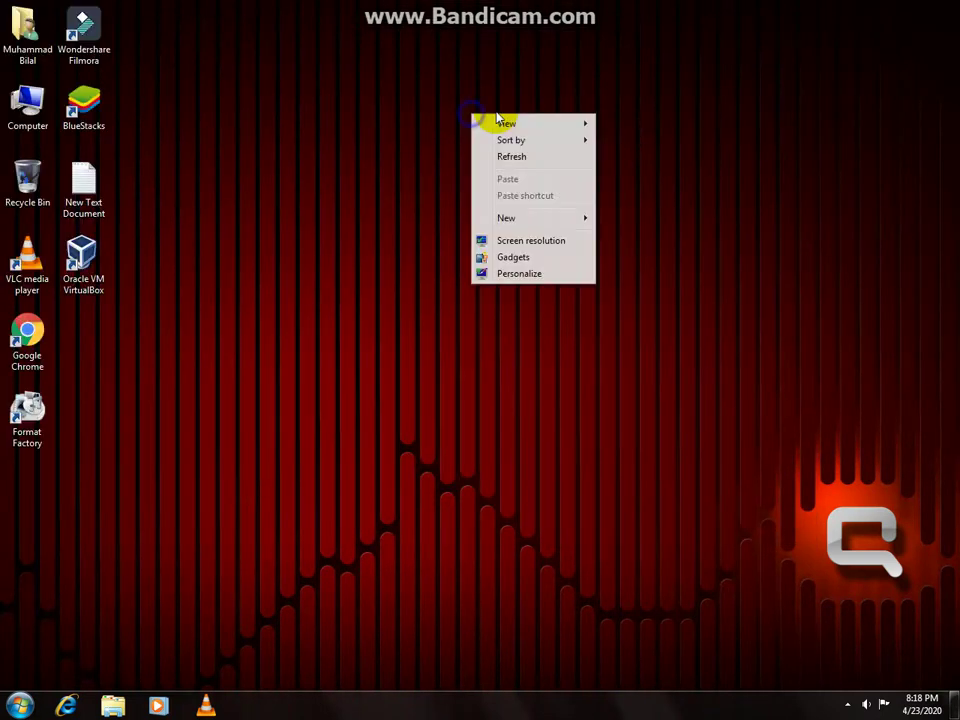
pyautogui.click(551, 160)
pyautogui.rightClick(476, 126)
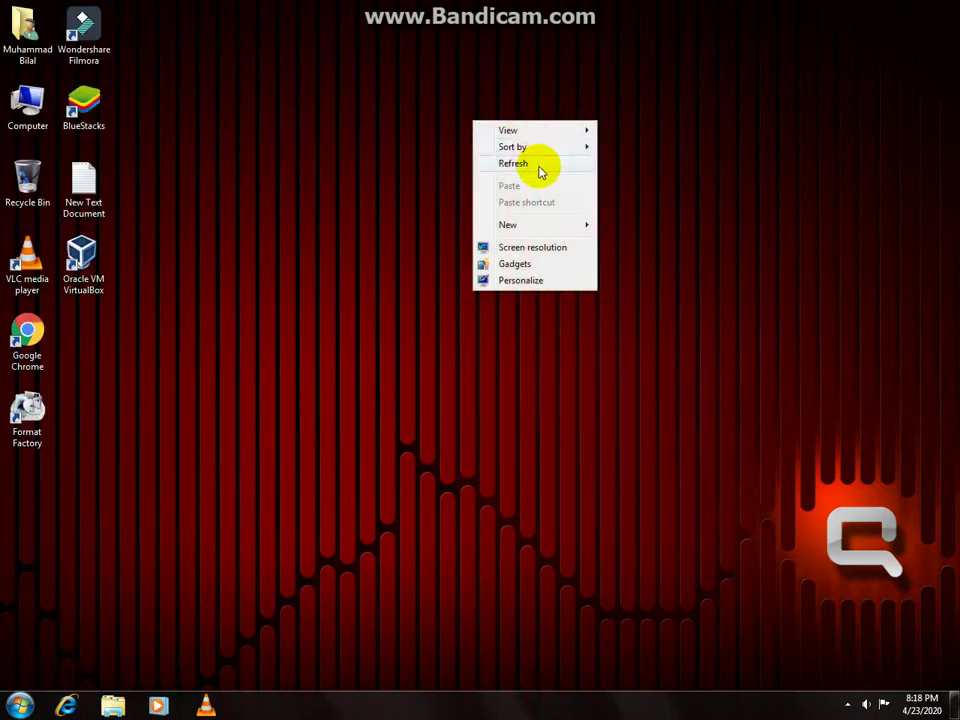
pyautogui.click(542, 168)
pyautogui.rightClick(460, 131)
pyautogui.click(523, 178)
pyautogui.rightClick(483, 153)
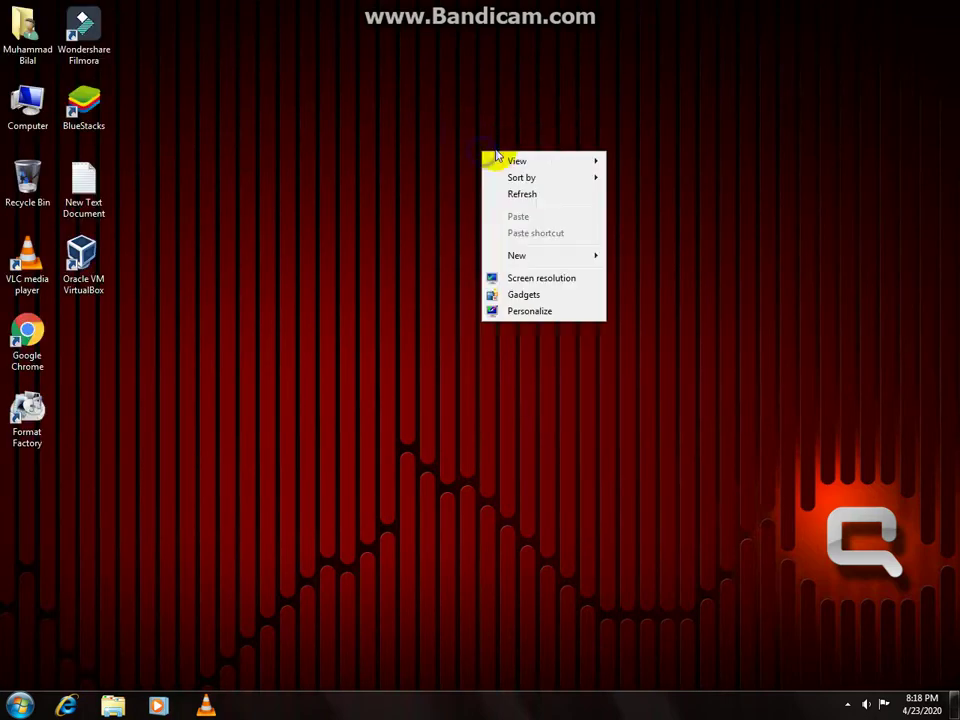
pyautogui.click(546, 197)
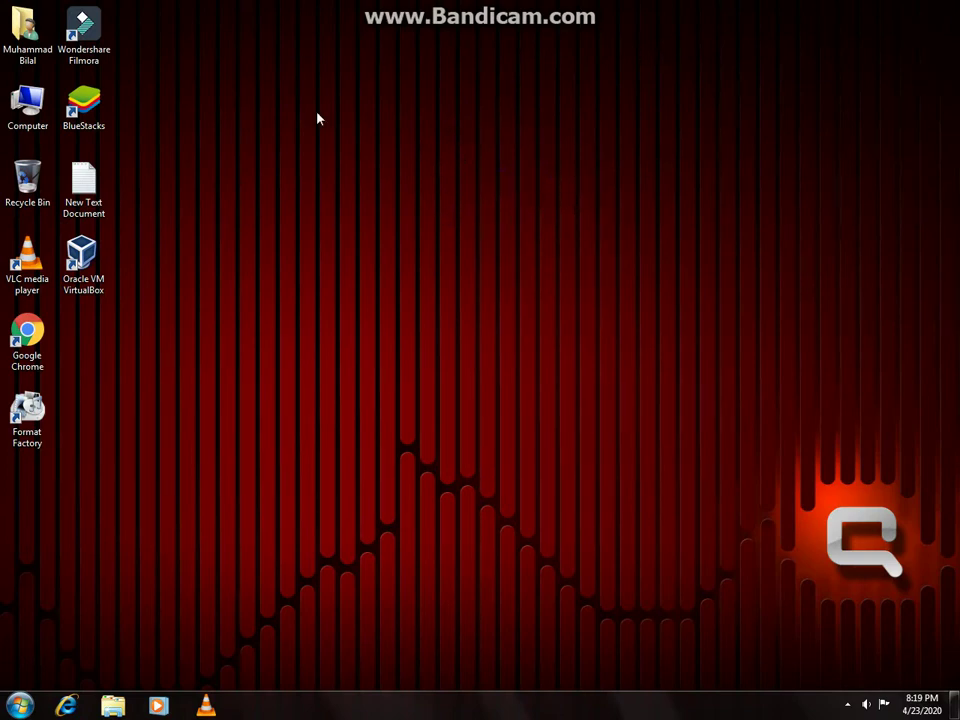
# - Open the New Text Document file from the desktop in Notepad
pyautogui.click(96, 188)
pyautogui.rightClick(98, 185)
pyautogui.click(118, 189)
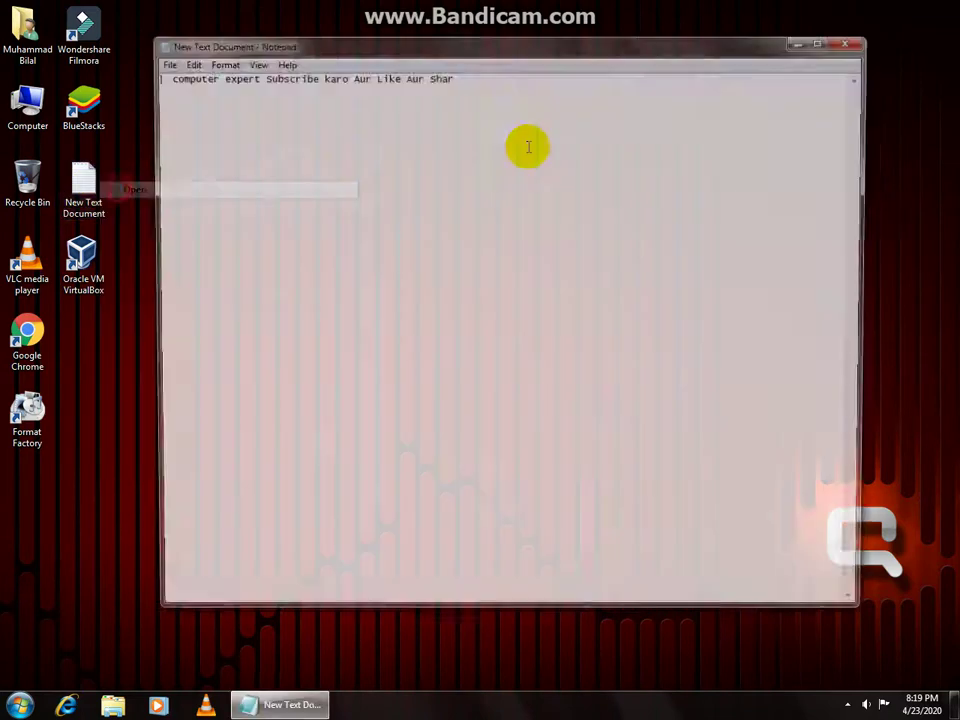
# - Highlight the document's line of text to point it out, clear the selection, and close Notepad
pyautogui.click(277, 82)
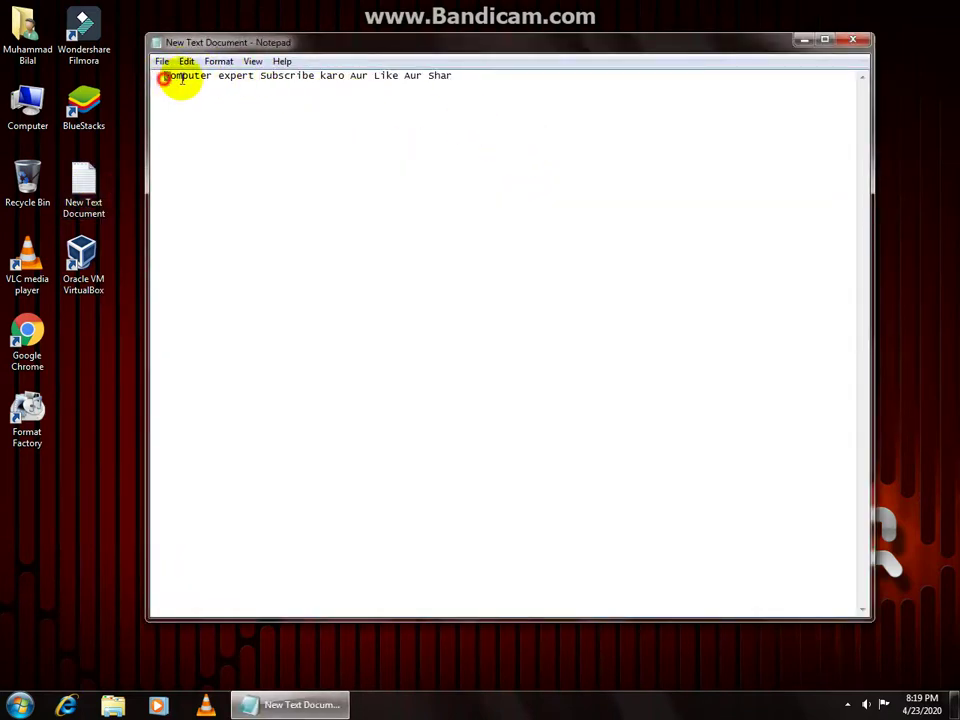
pyautogui.moveTo(165, 79); pyautogui.dragTo(374, 79)
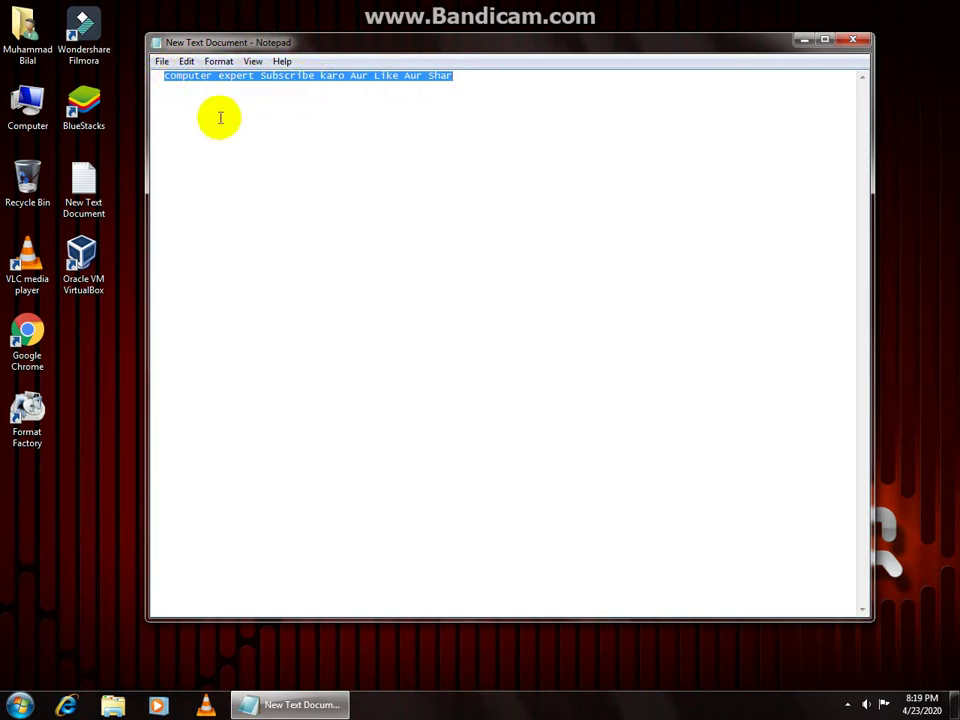
pyautogui.click(473, 84)
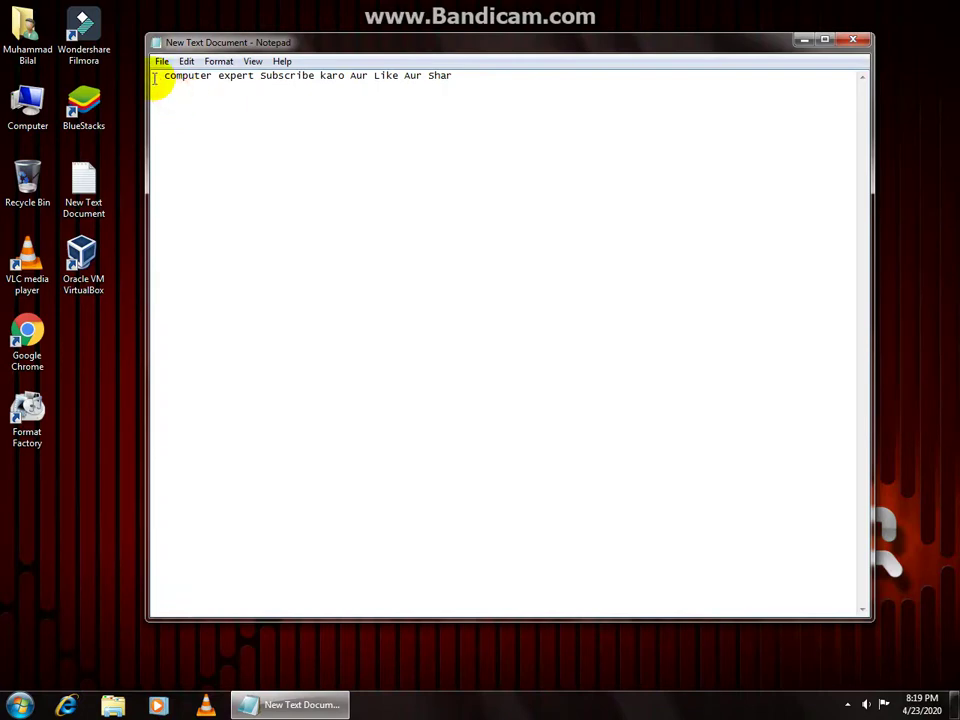
pyautogui.moveTo(155, 80); pyautogui.dragTo(467, 81)
pyautogui.click(470, 81)
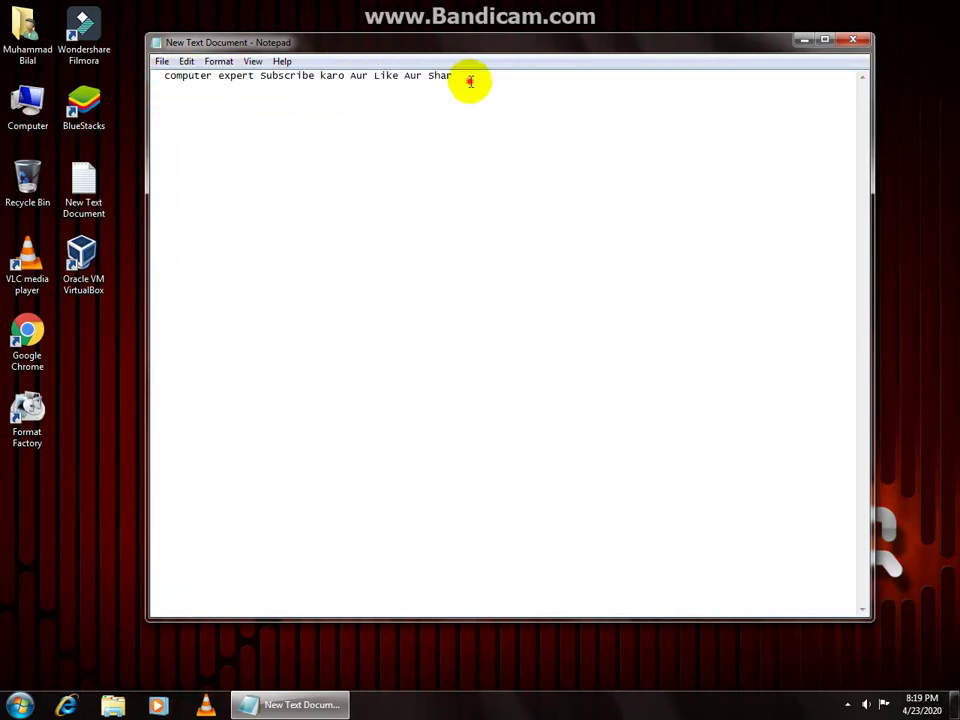
pyautogui.click(857, 42)
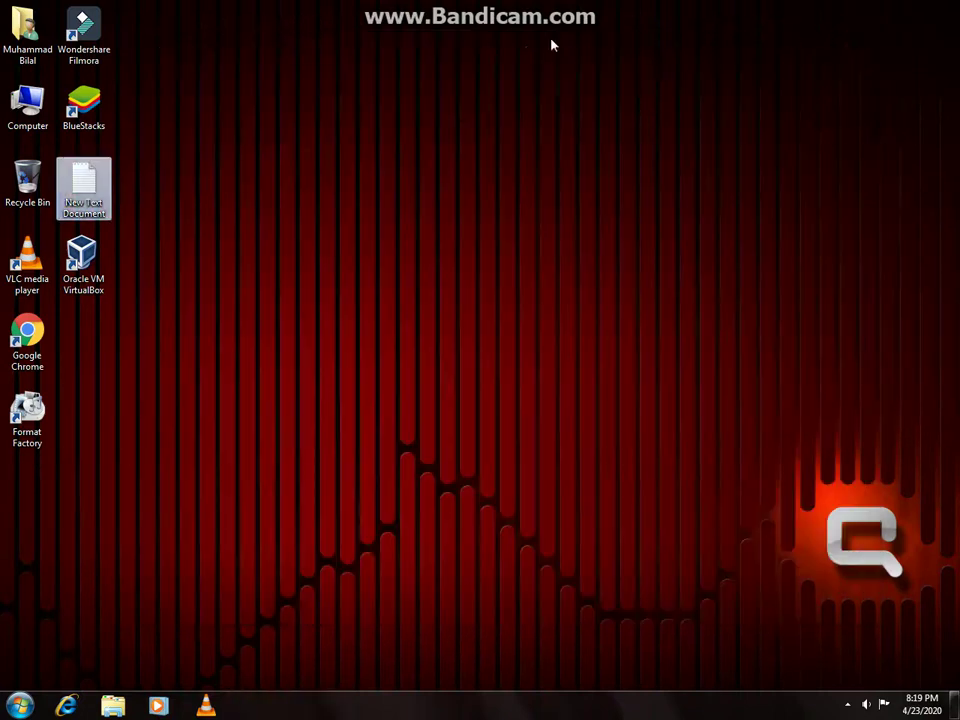